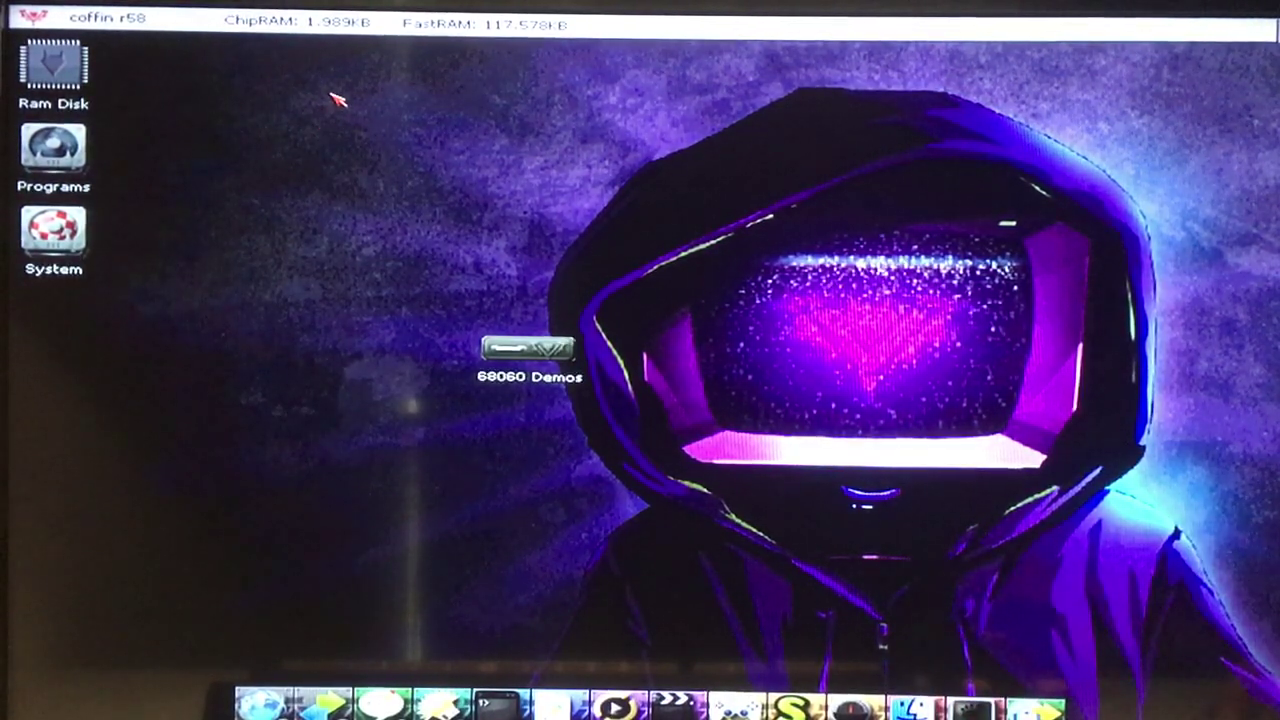
Browse the Workbench menus and view the system version information.
{"action": "right_click", "coordinate": [418, 206]}
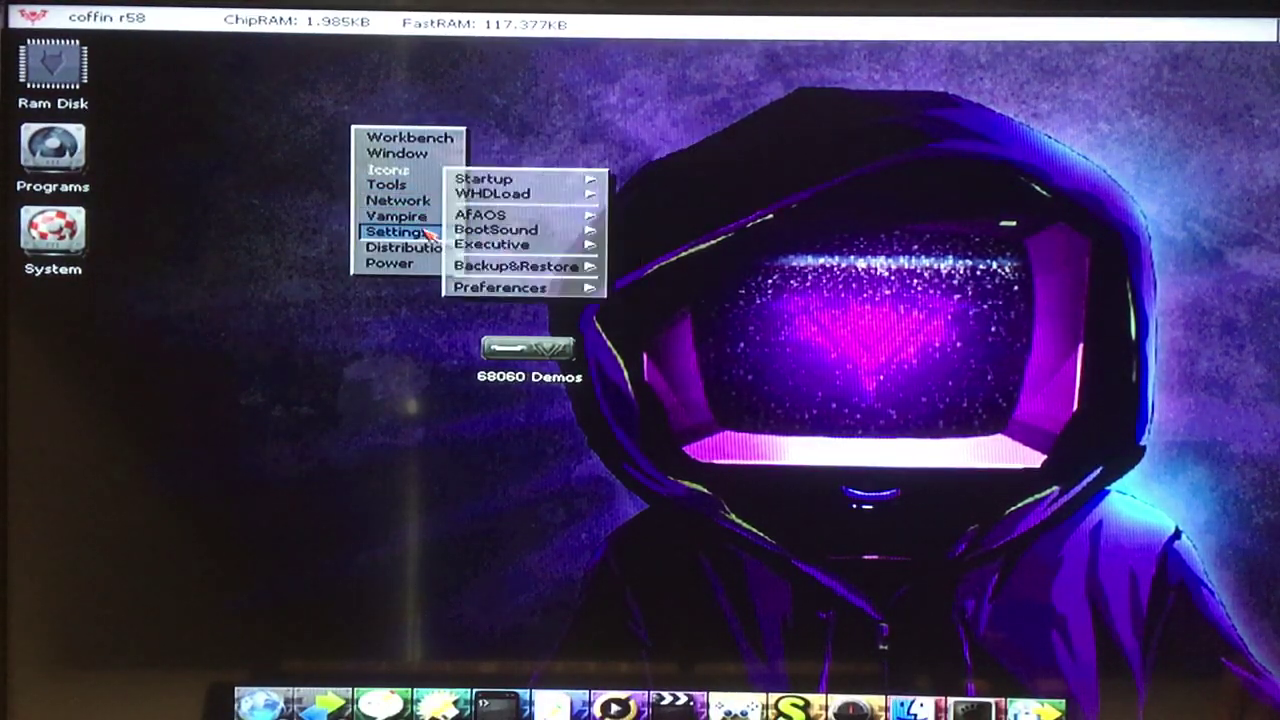
{"action": "mouse_move", "coordinate": [390, 263]}
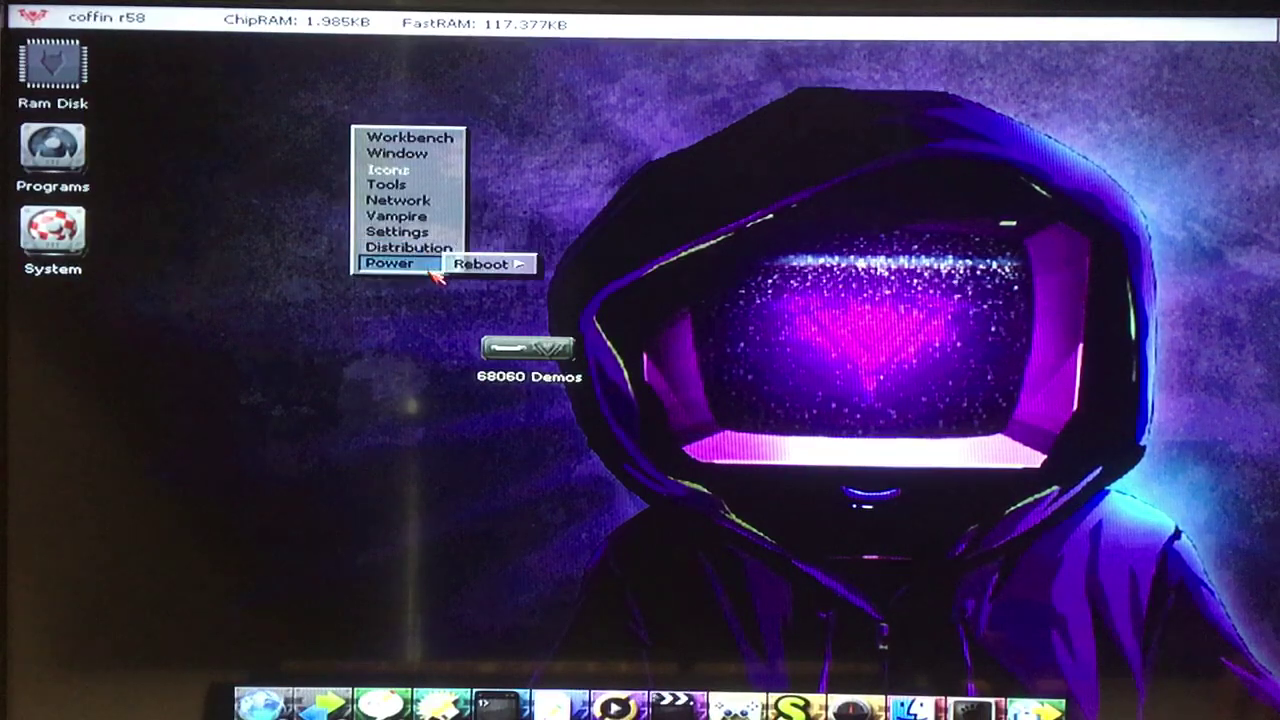
{"action": "right_click", "coordinate": [115, 17]}
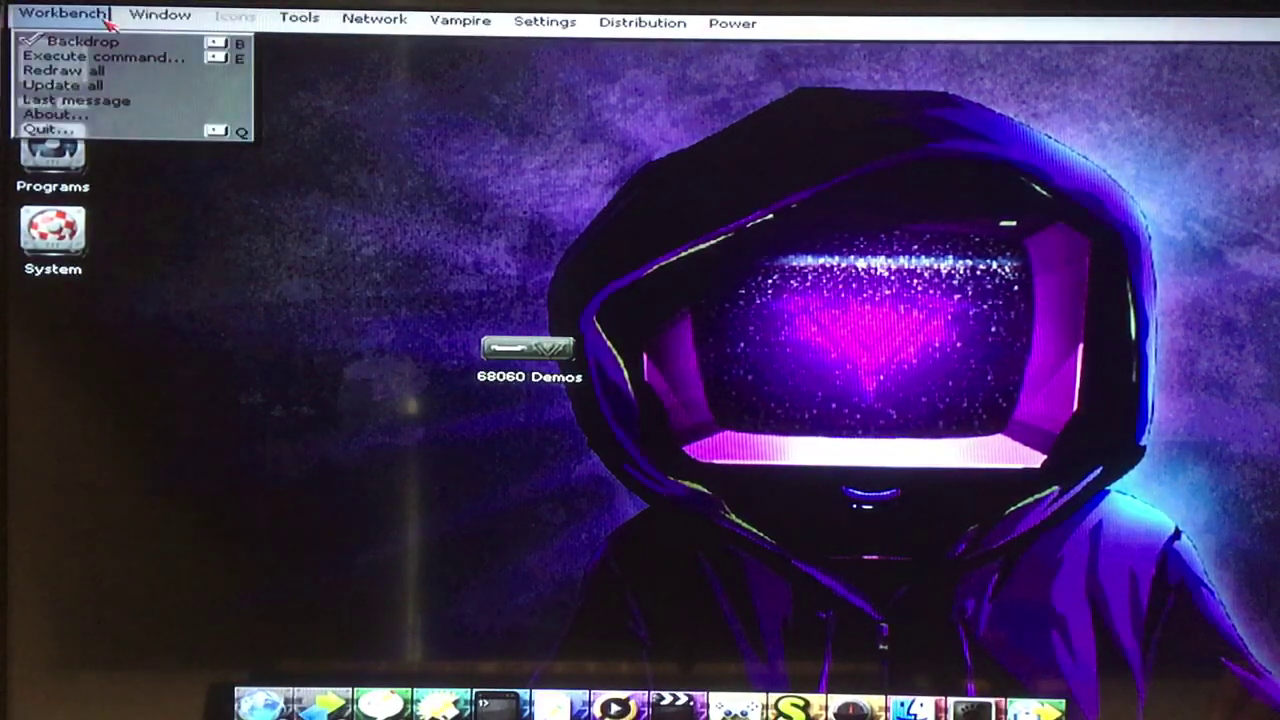
{"action": "left_click", "coordinate": [55, 114]}
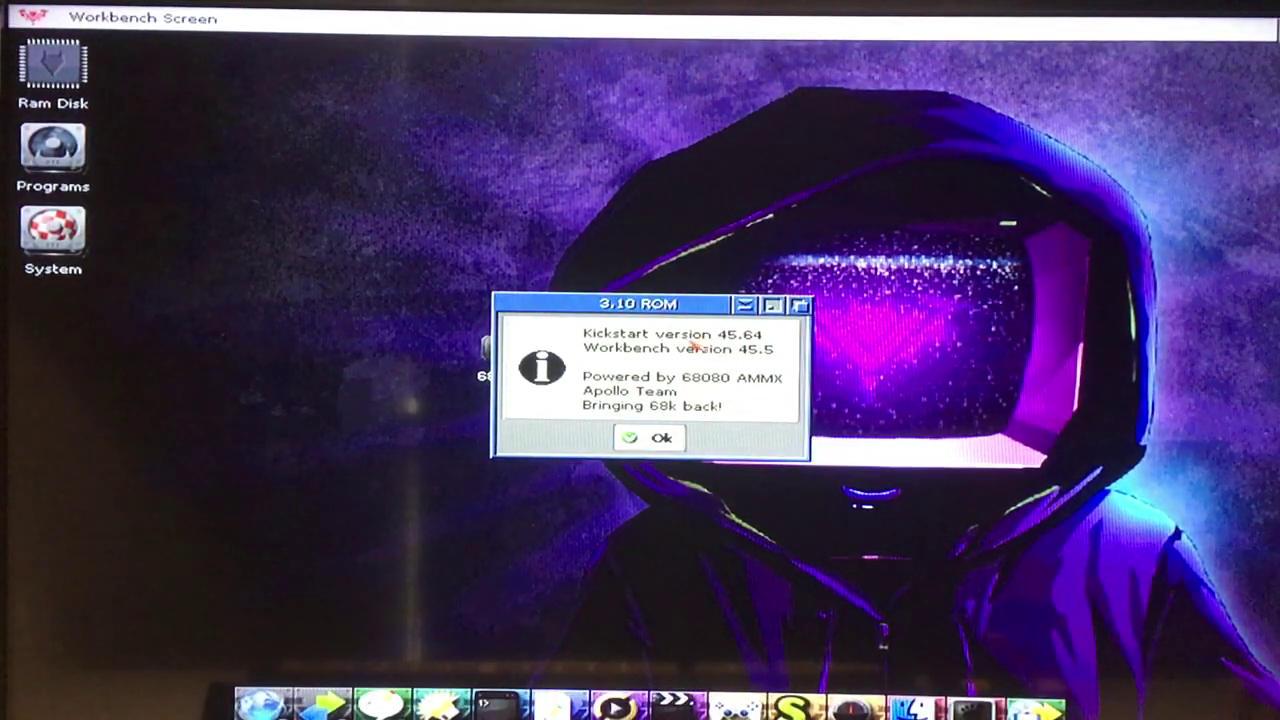
{"action": "left_click", "coordinate": [660, 438]}
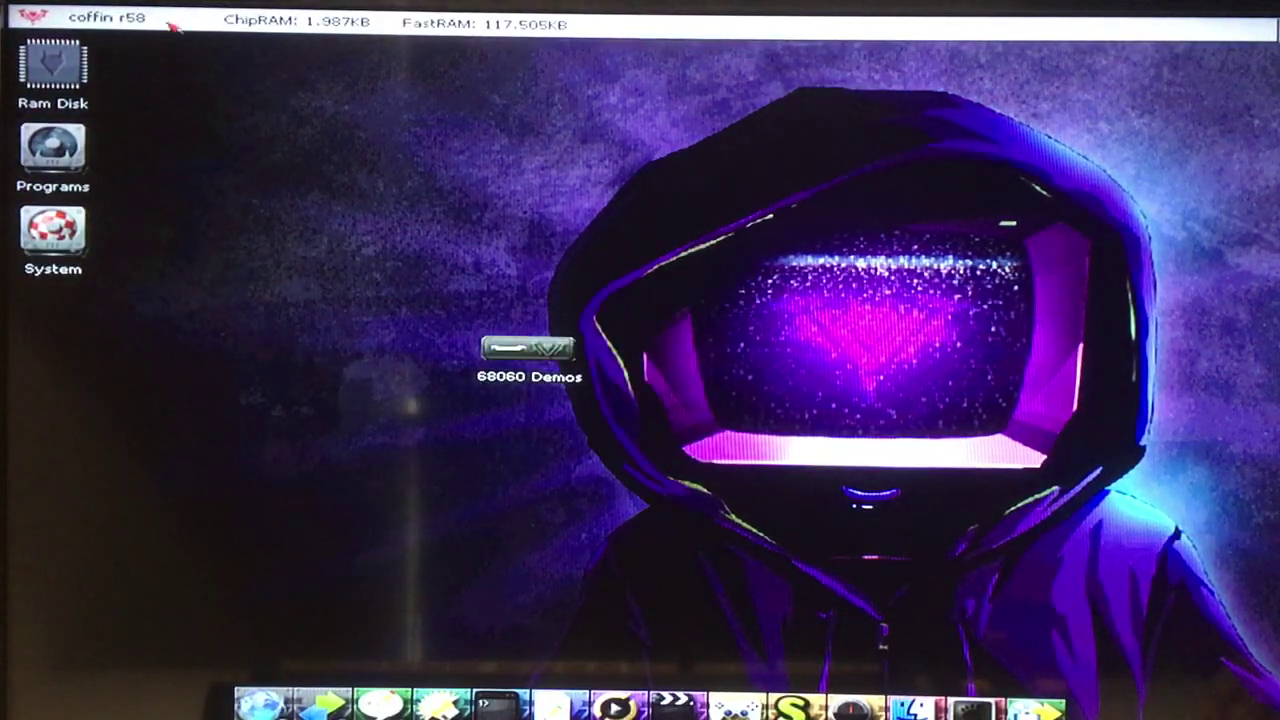
Browse the desktop menus, open and close menu preferences, and dismiss the FastIDE speed options.
{"action": "right_click", "coordinate": [55, 12]}
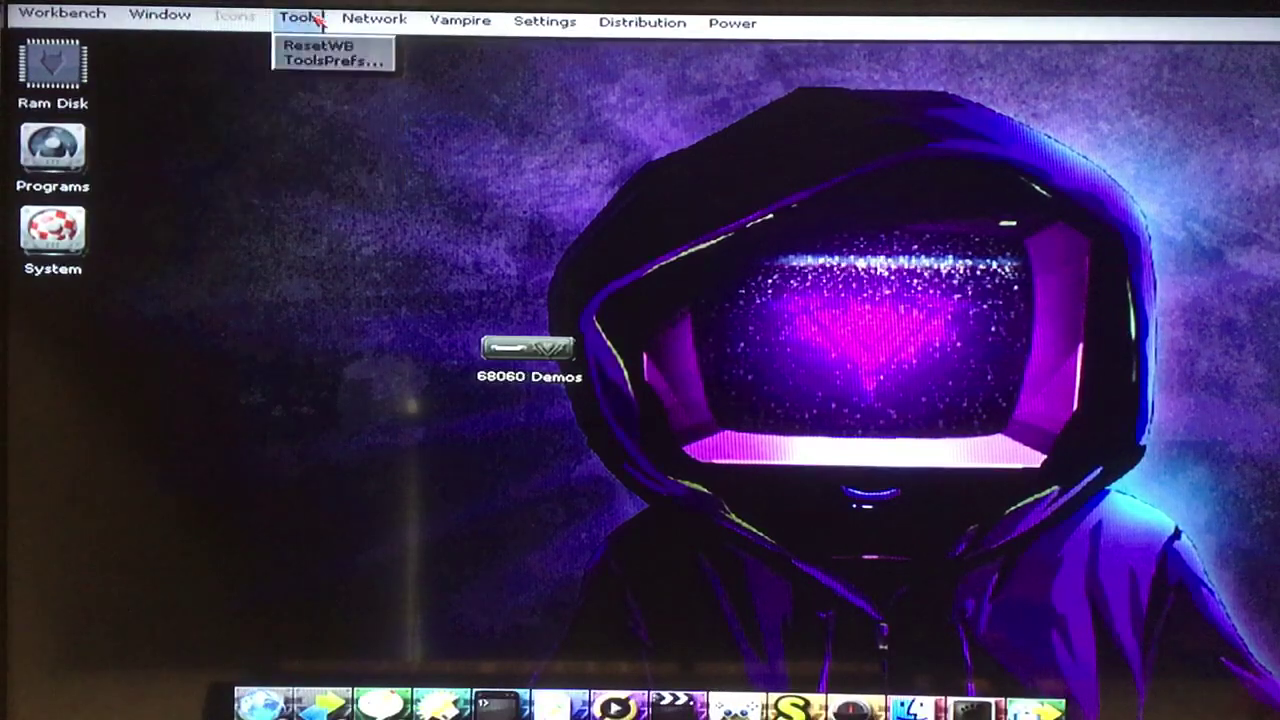
{"action": "right_click", "coordinate": [333, 61]}
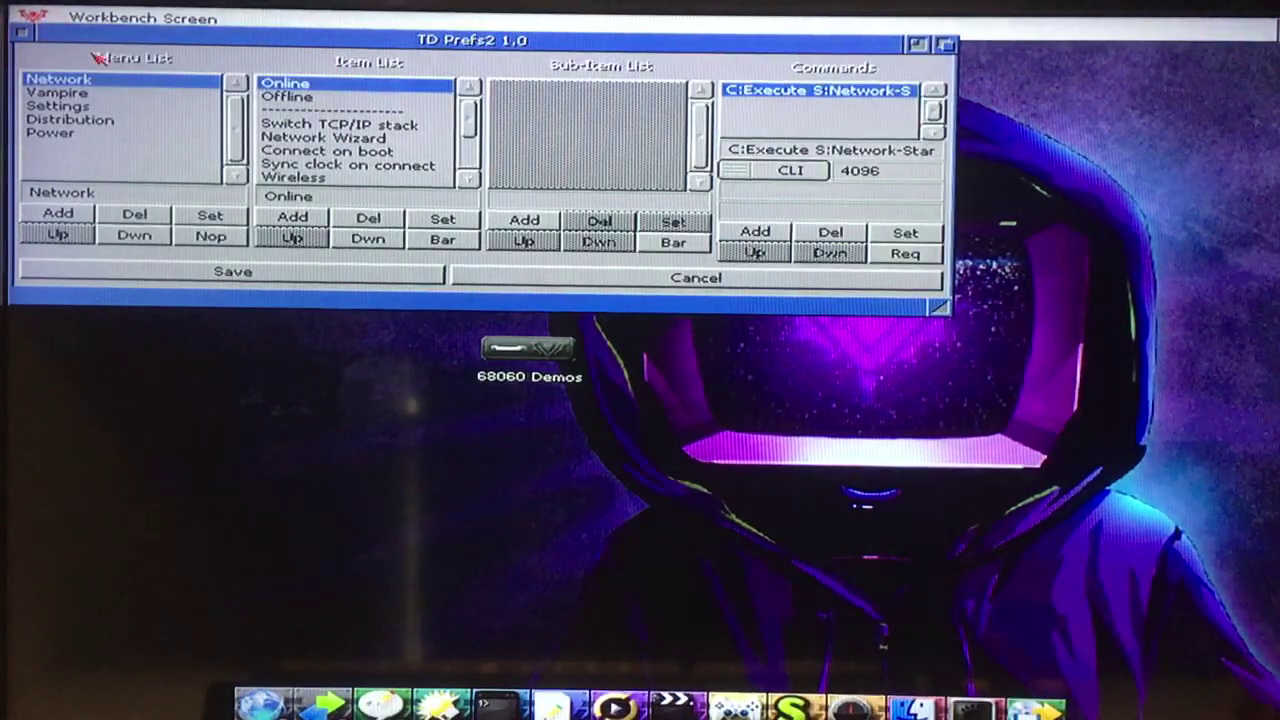
{"action": "left_click", "coordinate": [22, 38]}
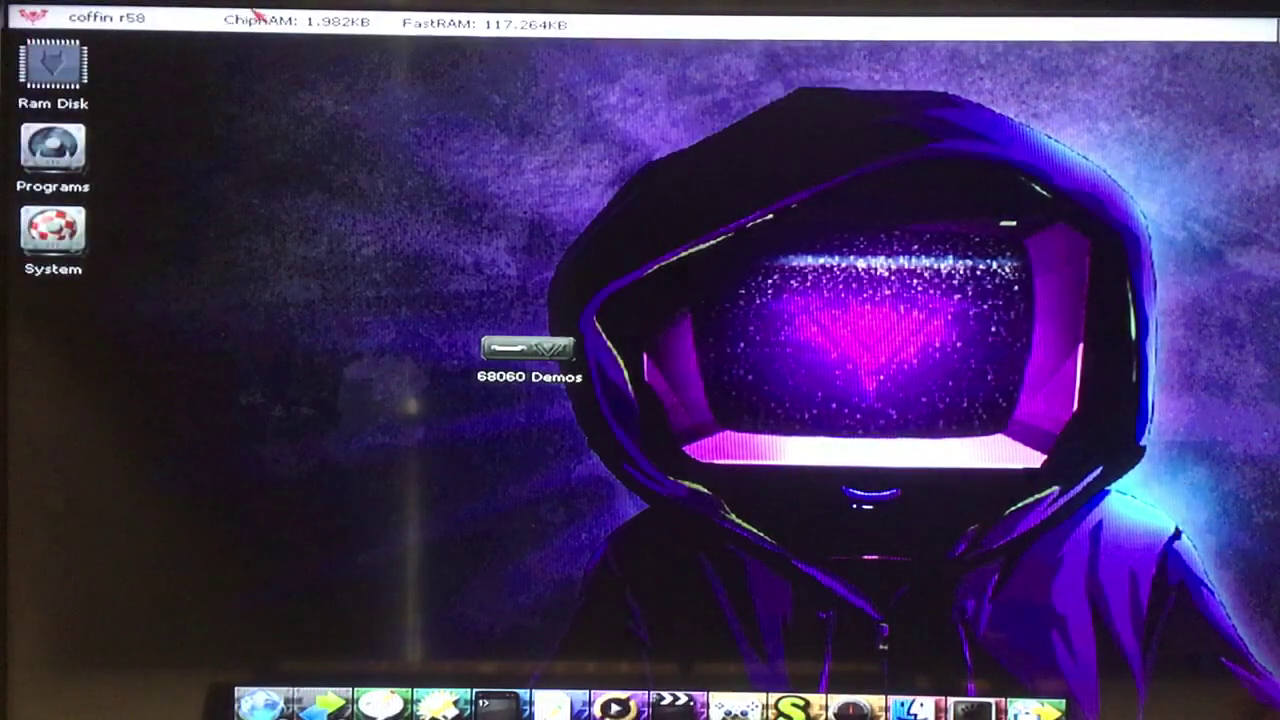
{"action": "right_click", "coordinate": [235, 18]}
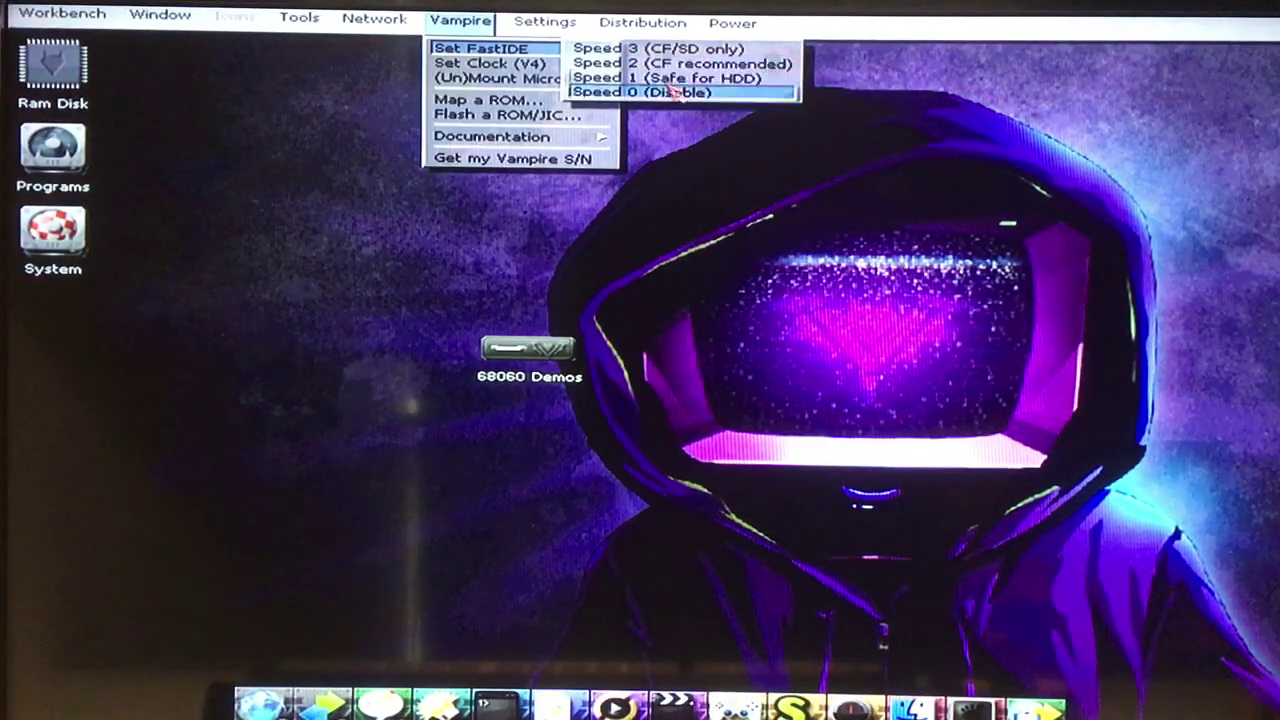
{"action": "key", "text": "Escape"}
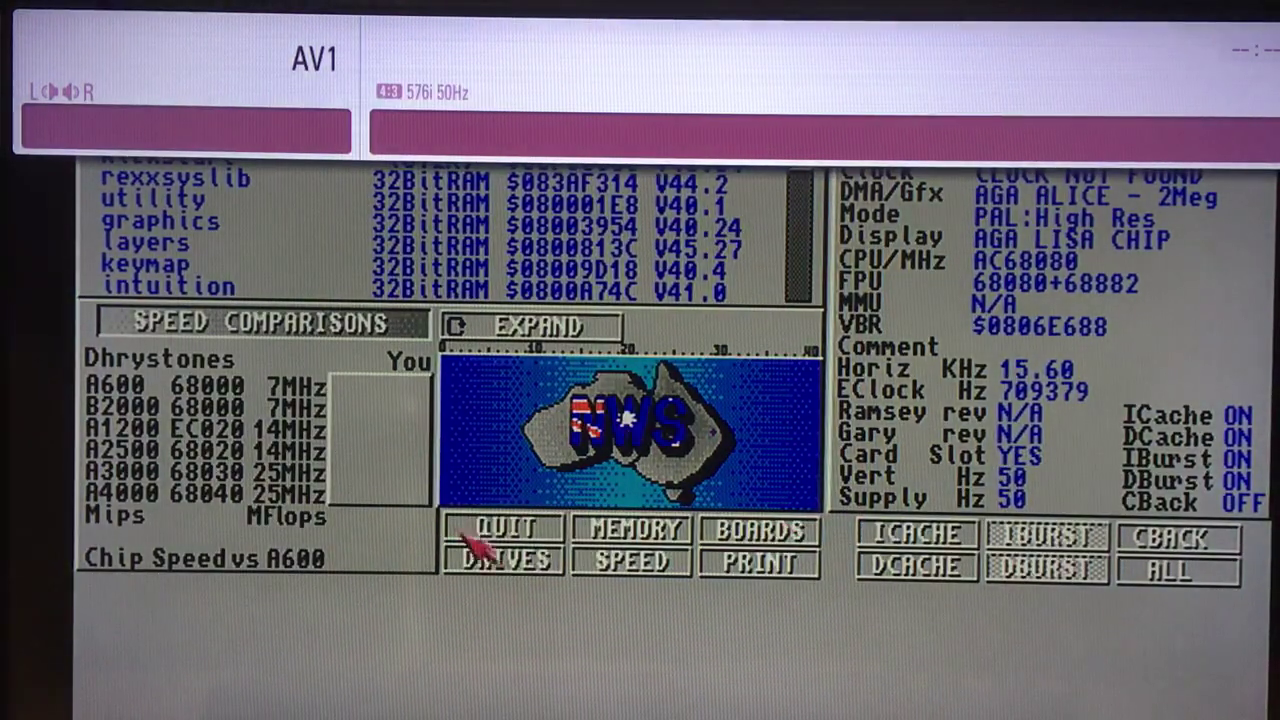
Measure the read speeds of the DH0 System and DH1 Programs drives (9,830,400 bytes/sec).
{"action": "left_click", "coordinate": [505, 560]}
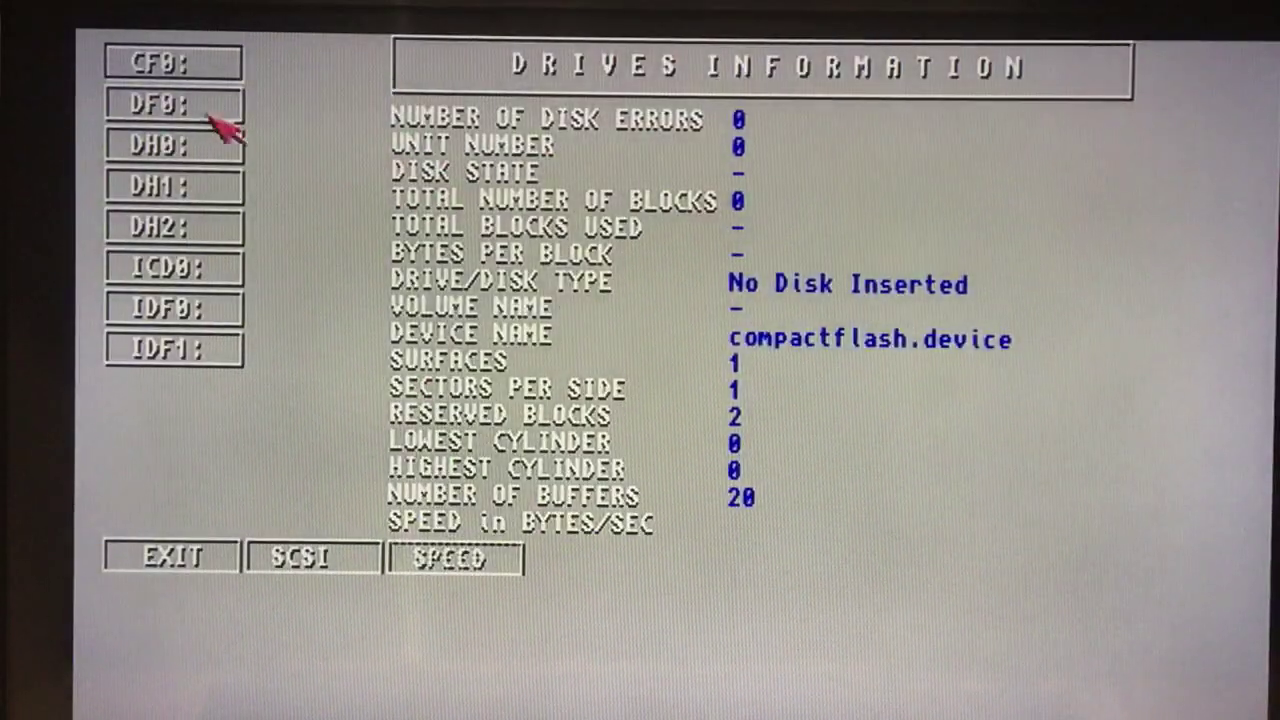
{"action": "left_click", "coordinate": [175, 105]}
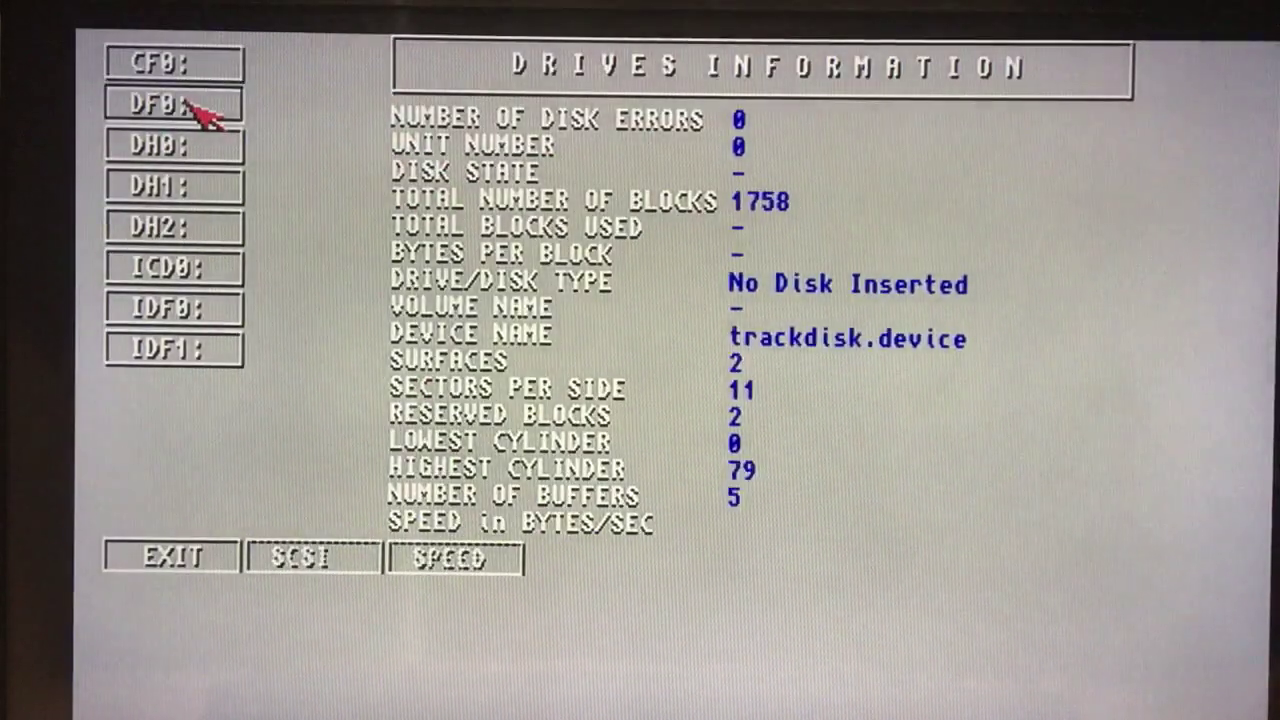
{"action": "left_click", "coordinate": [175, 146]}
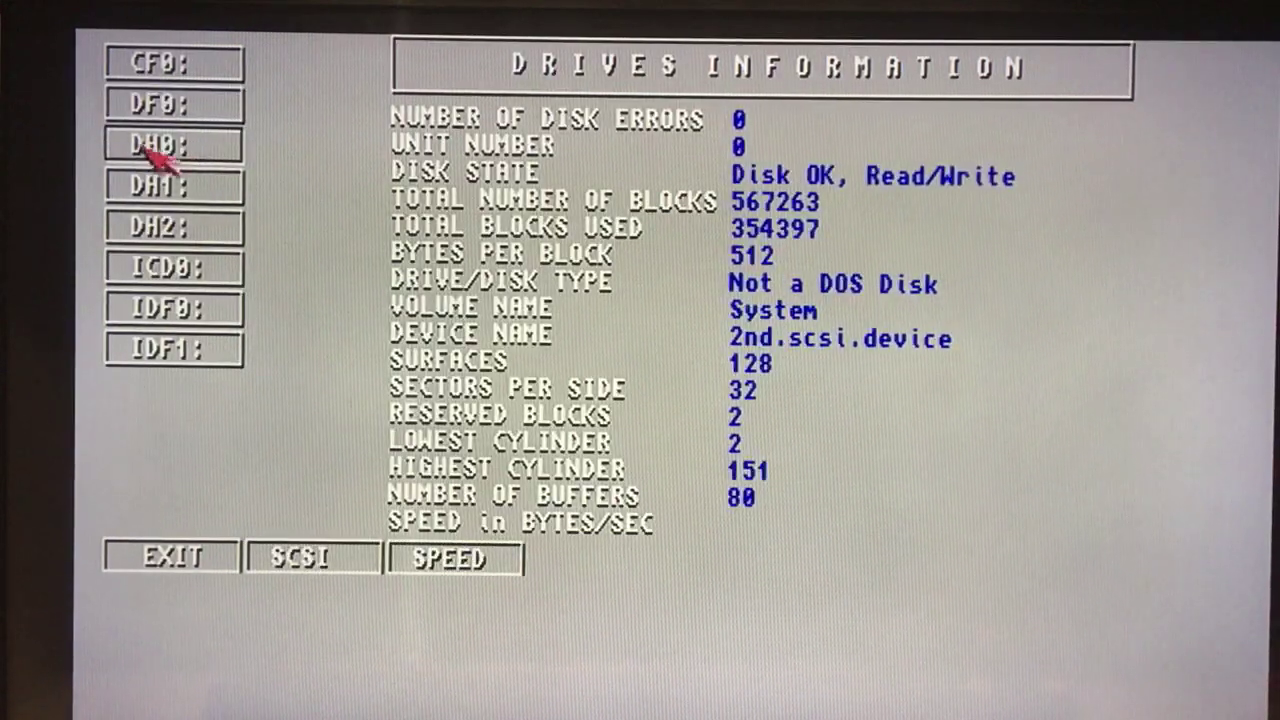
{"action": "left_click", "coordinate": [470, 565]}
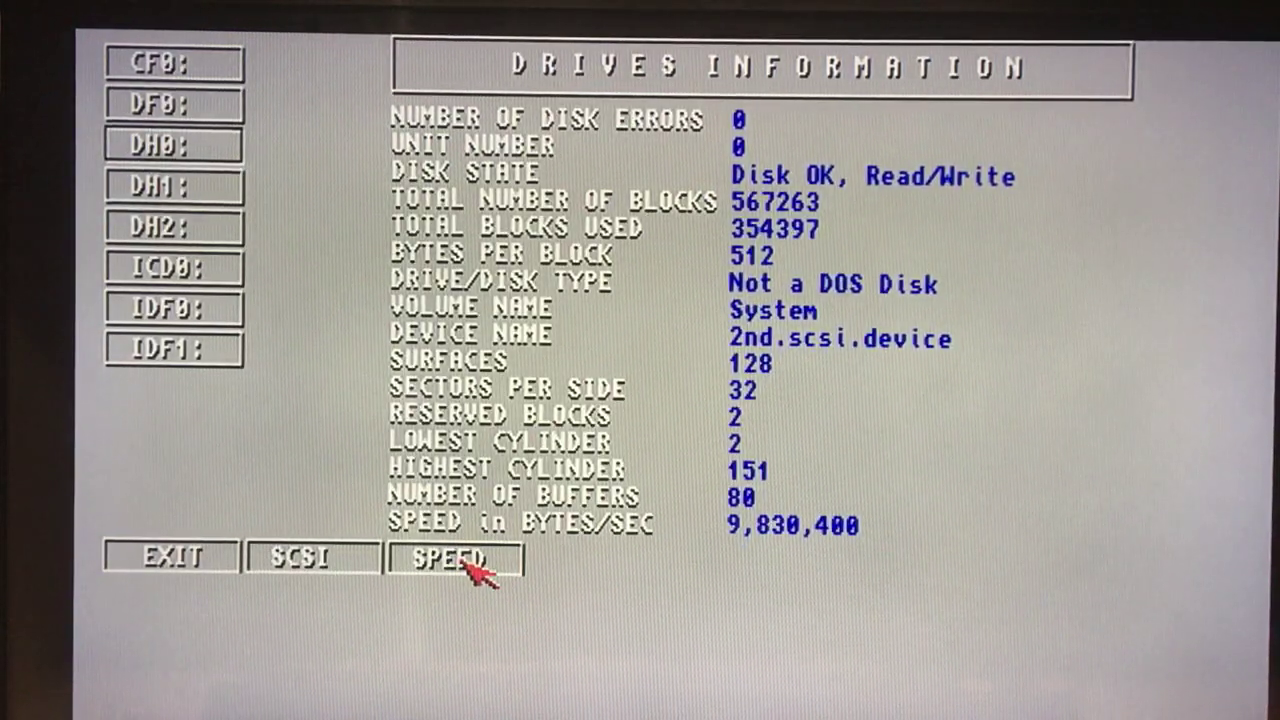
{"action": "left_click", "coordinate": [480, 570]}
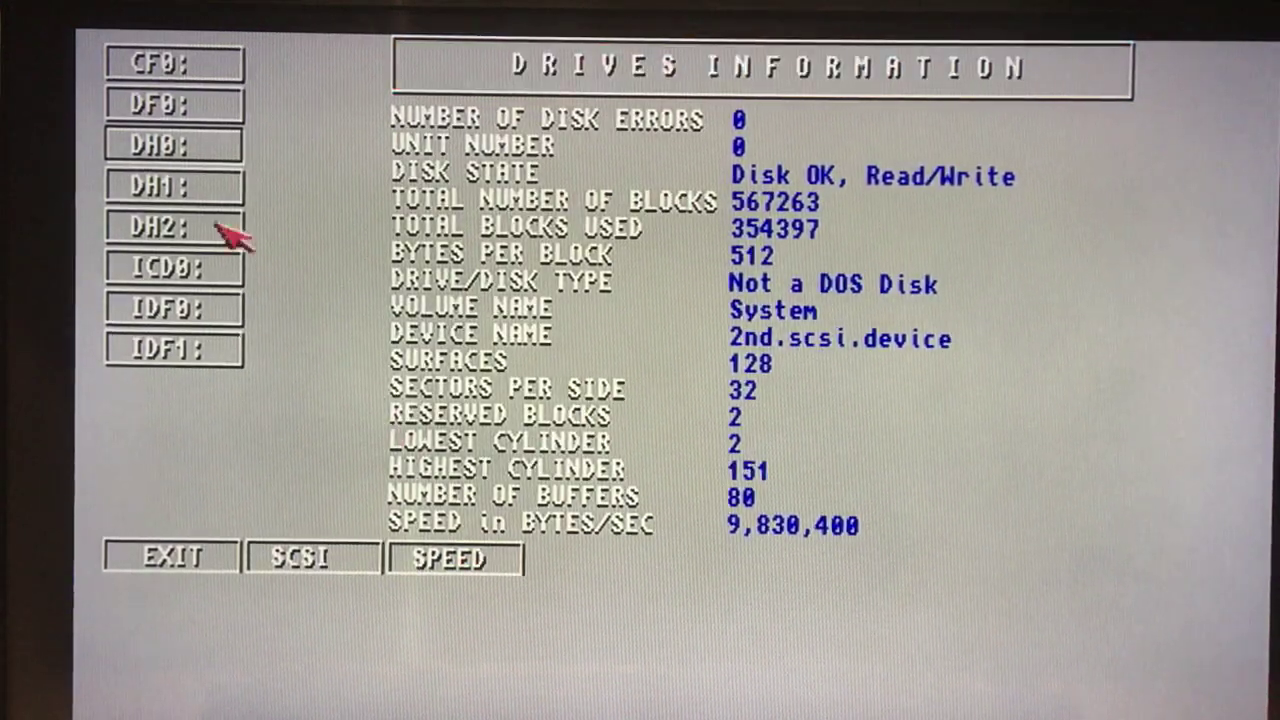
{"action": "left_click", "coordinate": [175, 188]}
{"action": "left_click", "coordinate": [460, 562]}
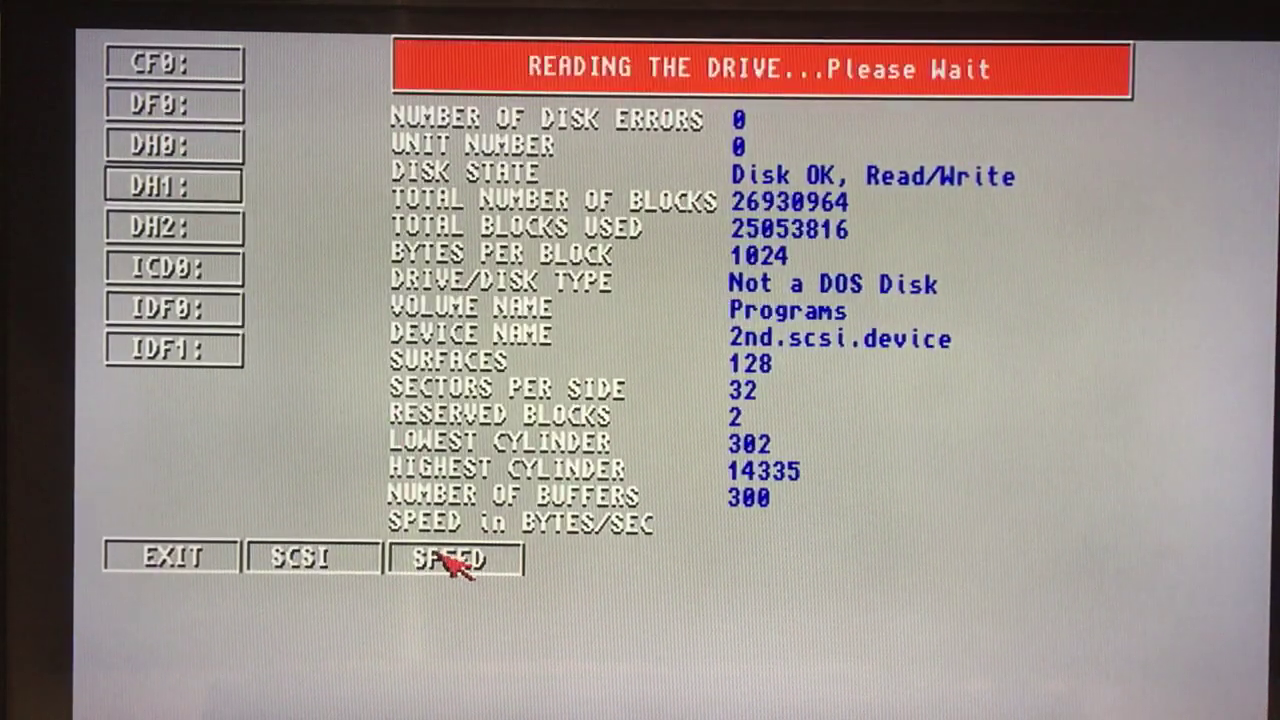
Re-test the System drive's read speed, then start SysInfo's CPU speed comparison.
{"action": "left_click", "coordinate": [175, 560]}
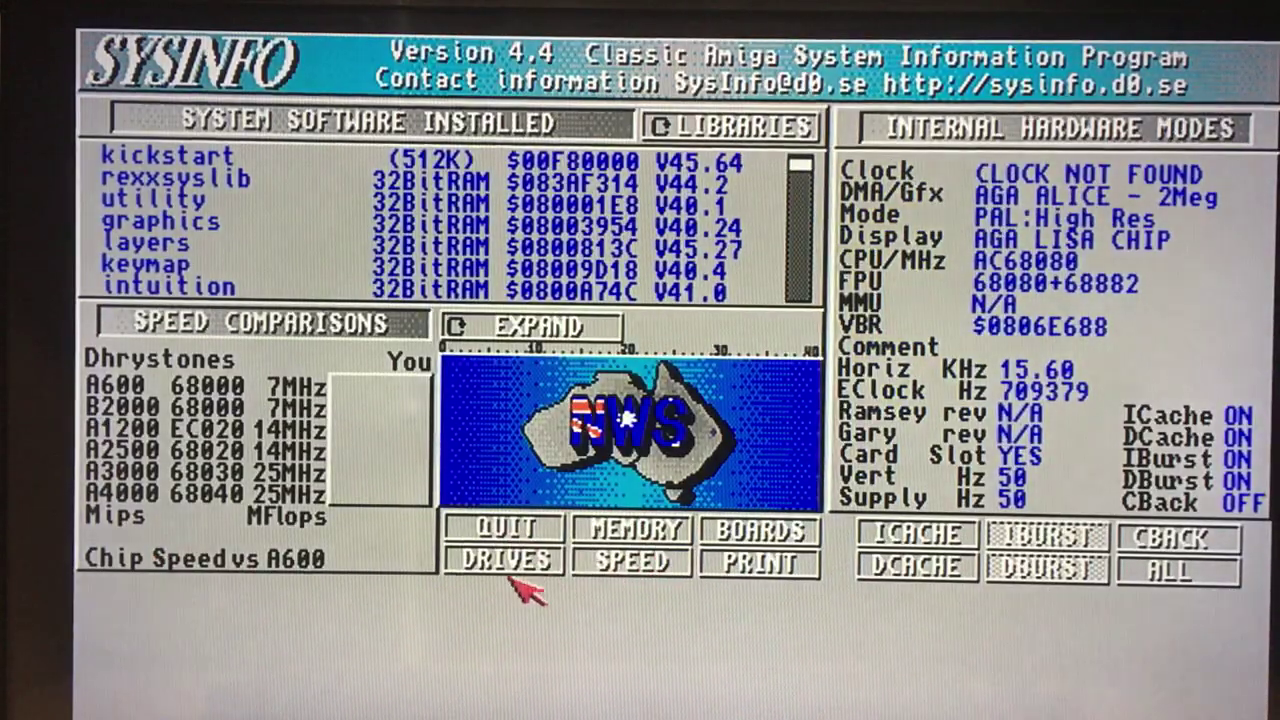
{"action": "left_click", "coordinate": [520, 562]}
{"action": "left_click", "coordinate": [175, 146]}
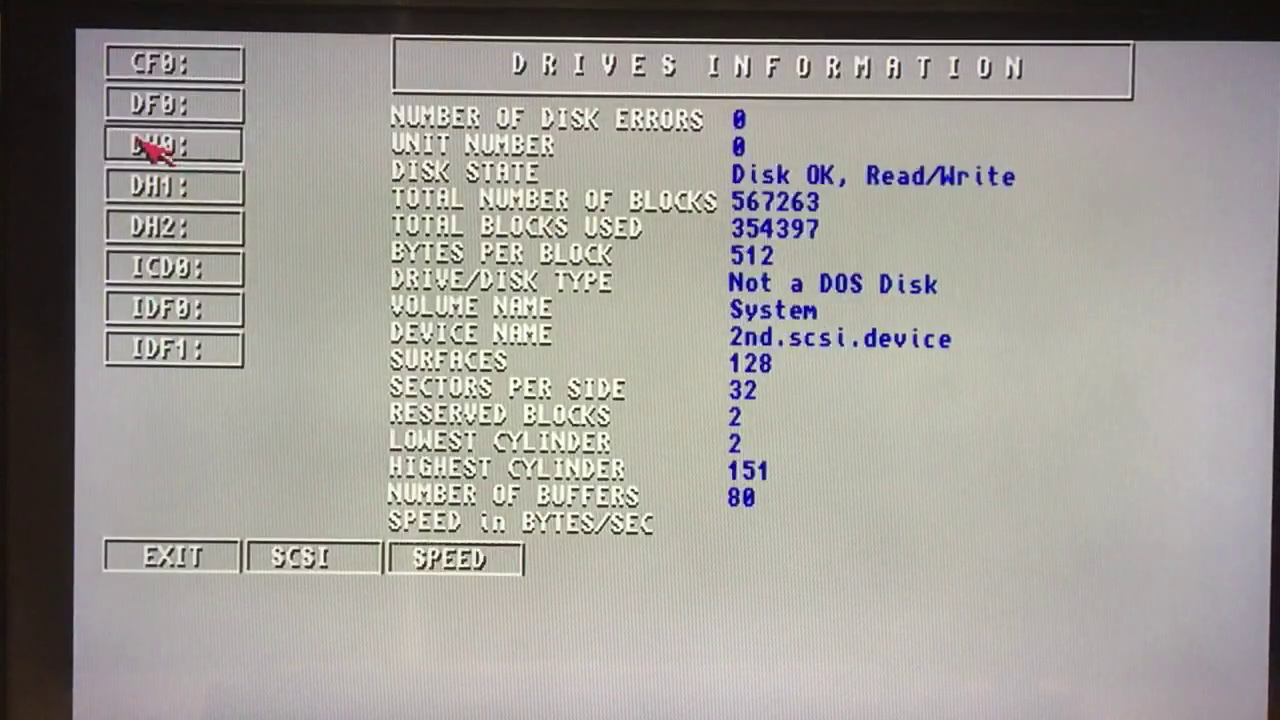
{"action": "left_click", "coordinate": [485, 578]}
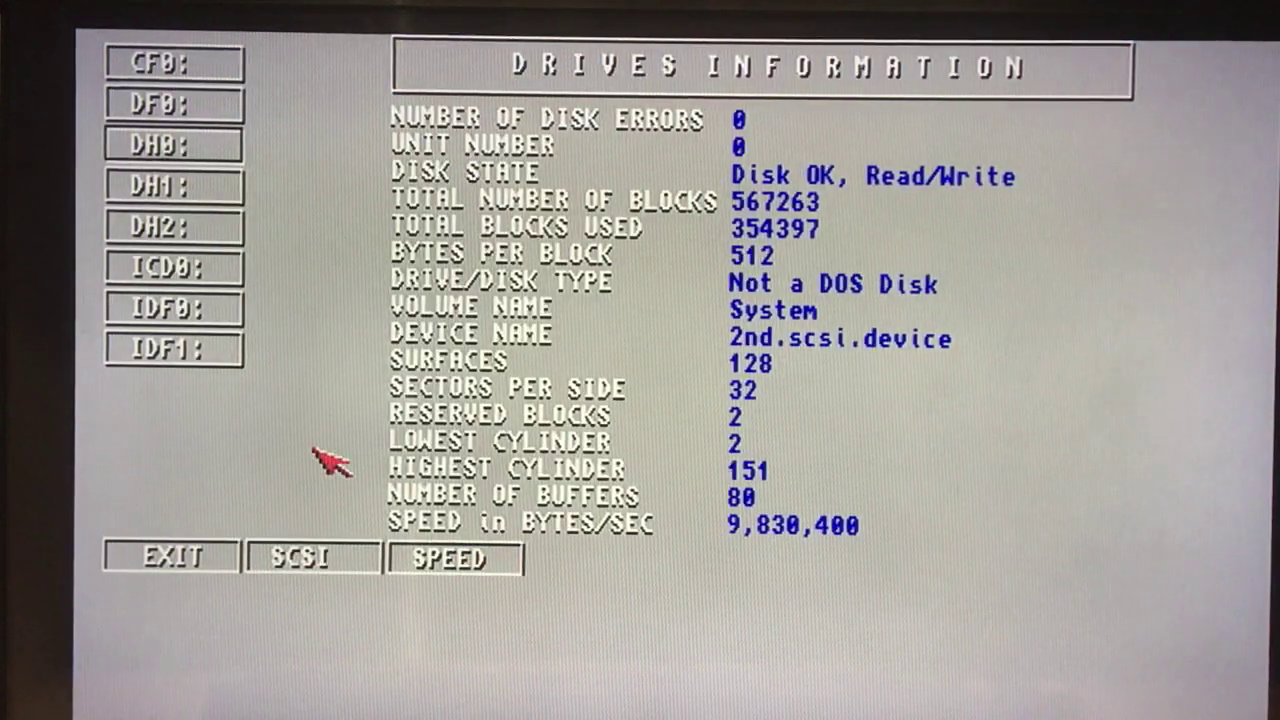
{"action": "left_click", "coordinate": [175, 558]}
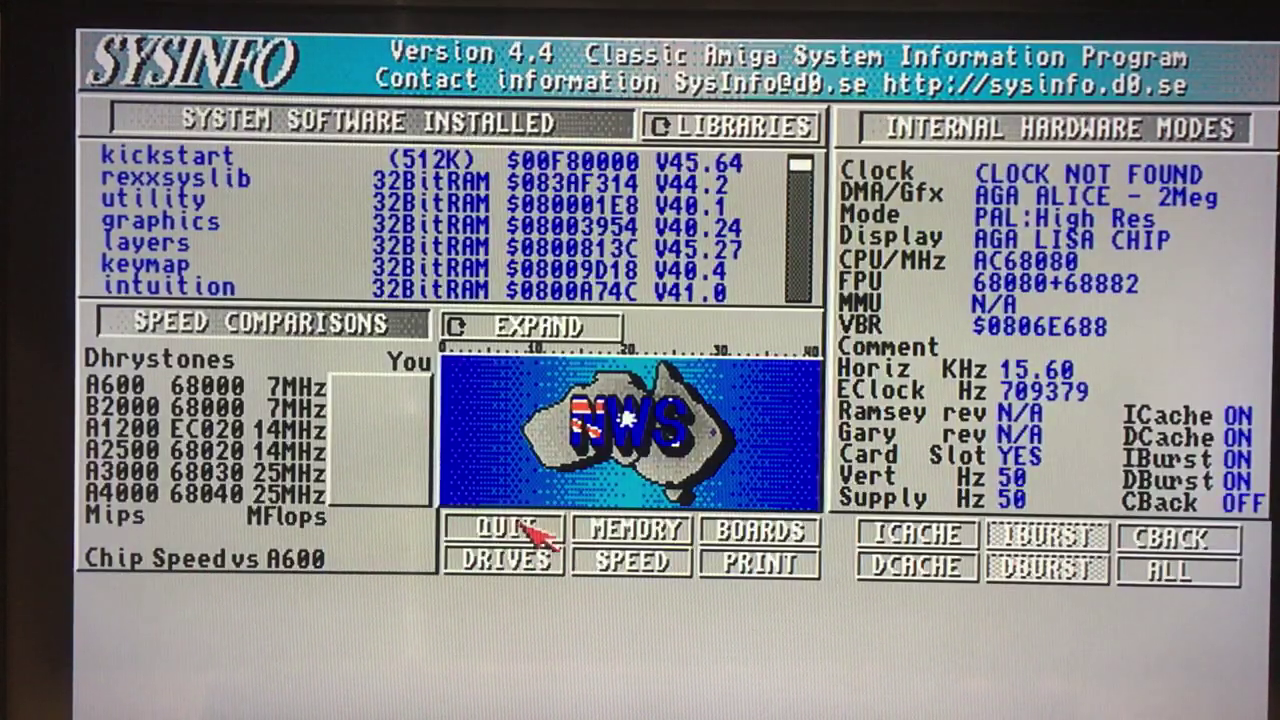
{"action": "left_click", "coordinate": [632, 560]}
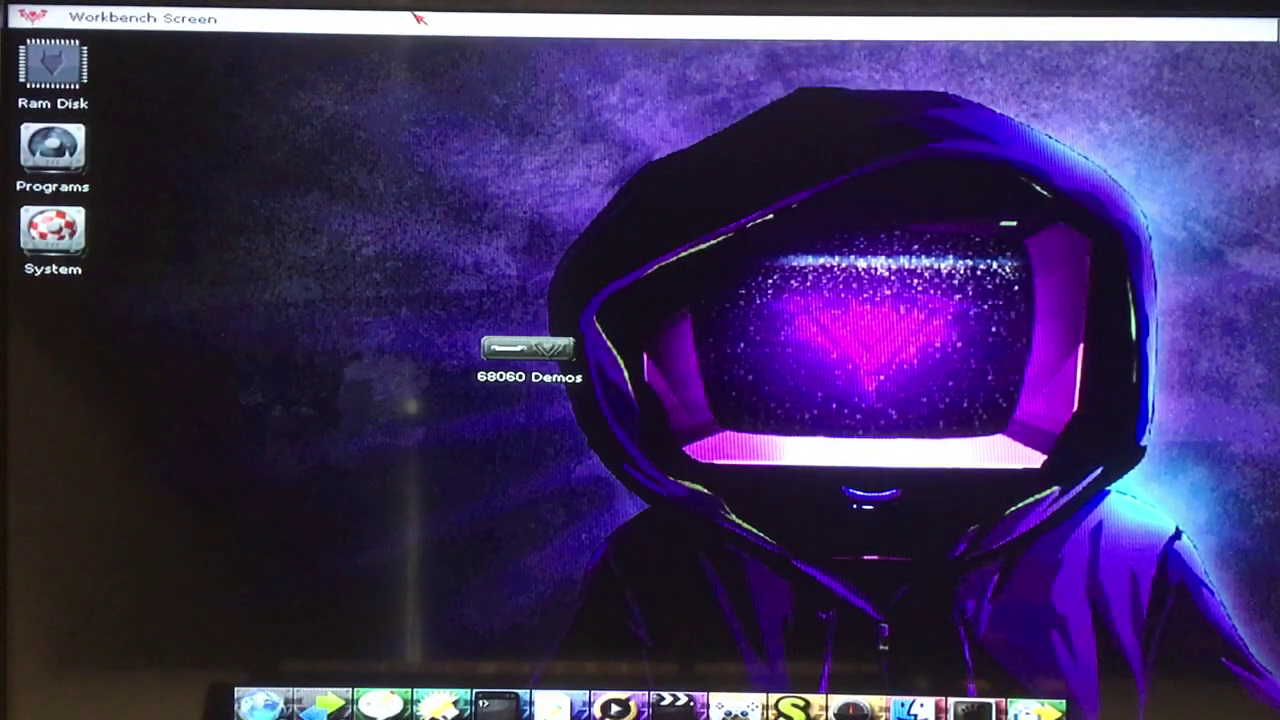
Show the Power menu's Reboot choices: reboot now or maintenance mode.
{"action": "right_click", "coordinate": [418, 18]}
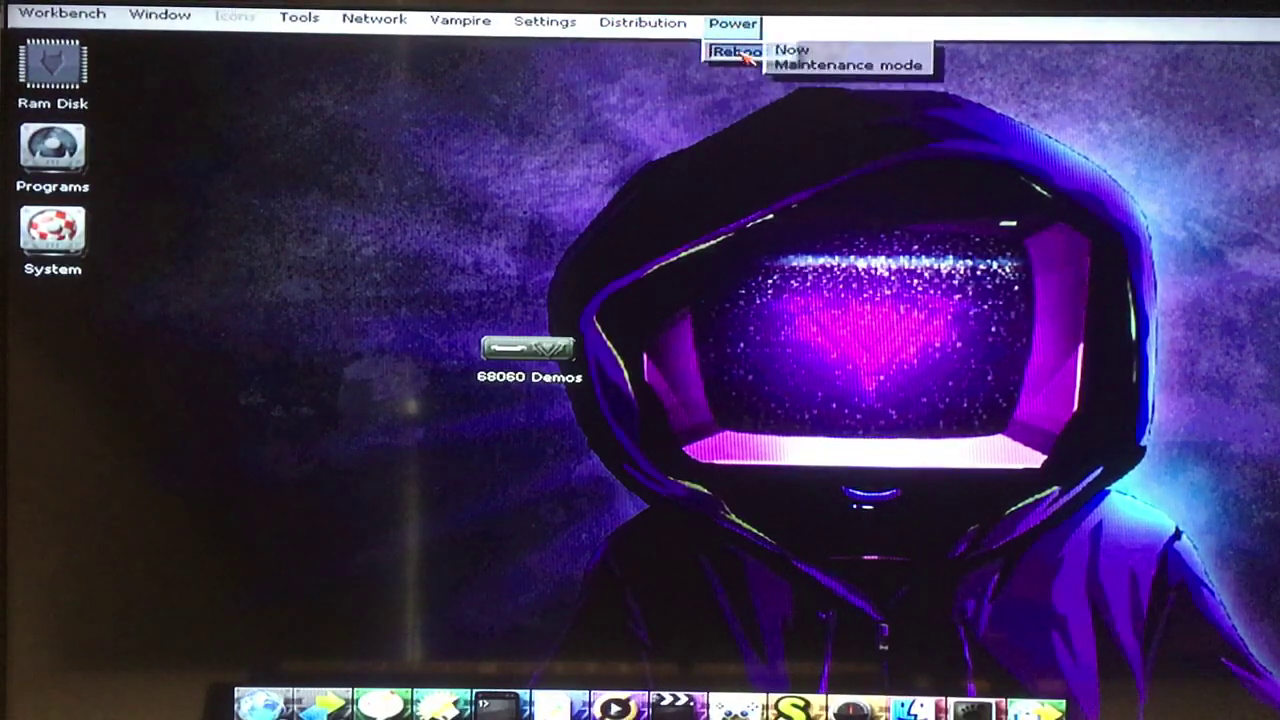
Dismiss the reboot options, open System and its Utilities drawer, and launch the video player.
{"action": "left_click", "coordinate": [500, 165]}
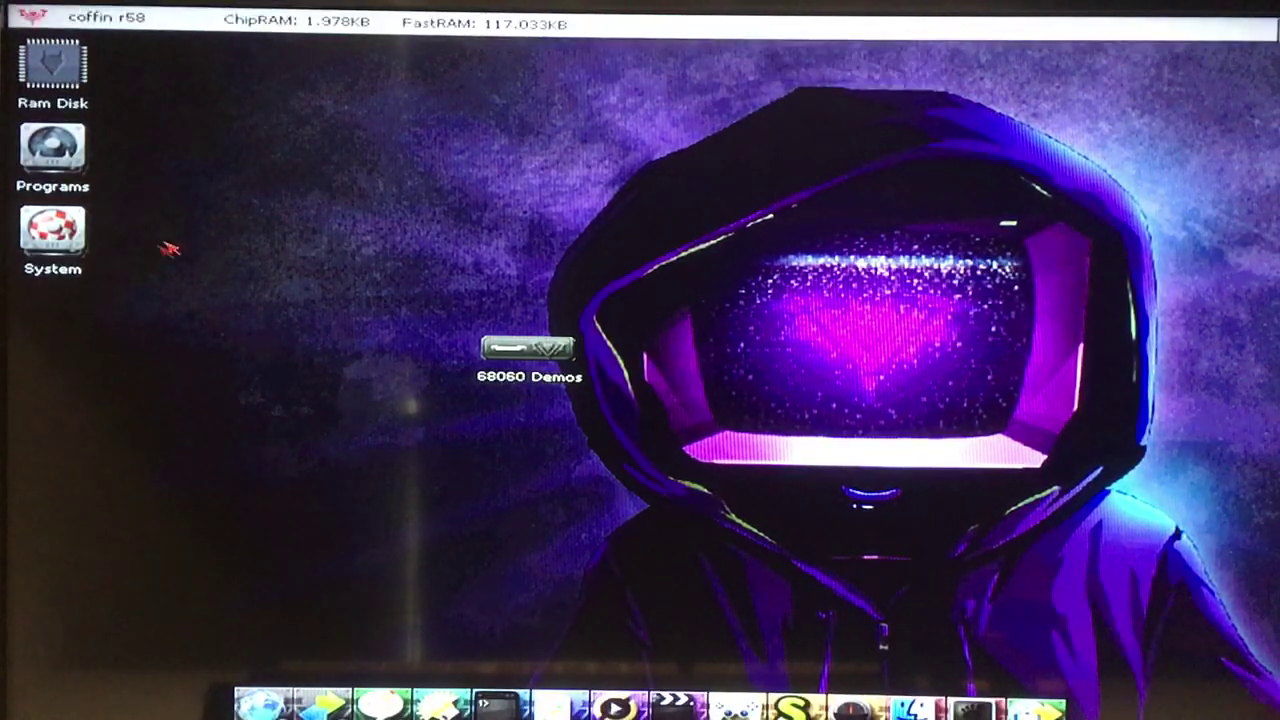
{"action": "double_click", "coordinate": [53, 232]}
{"action": "mouse_move", "coordinate": [330, 52]}
{"action": "left_mouse_down"}
{"action": "mouse_move", "coordinate": [620, 187]}
{"action": "mouse_move", "coordinate": [832, 222]}
{"action": "left_mouse_up"}
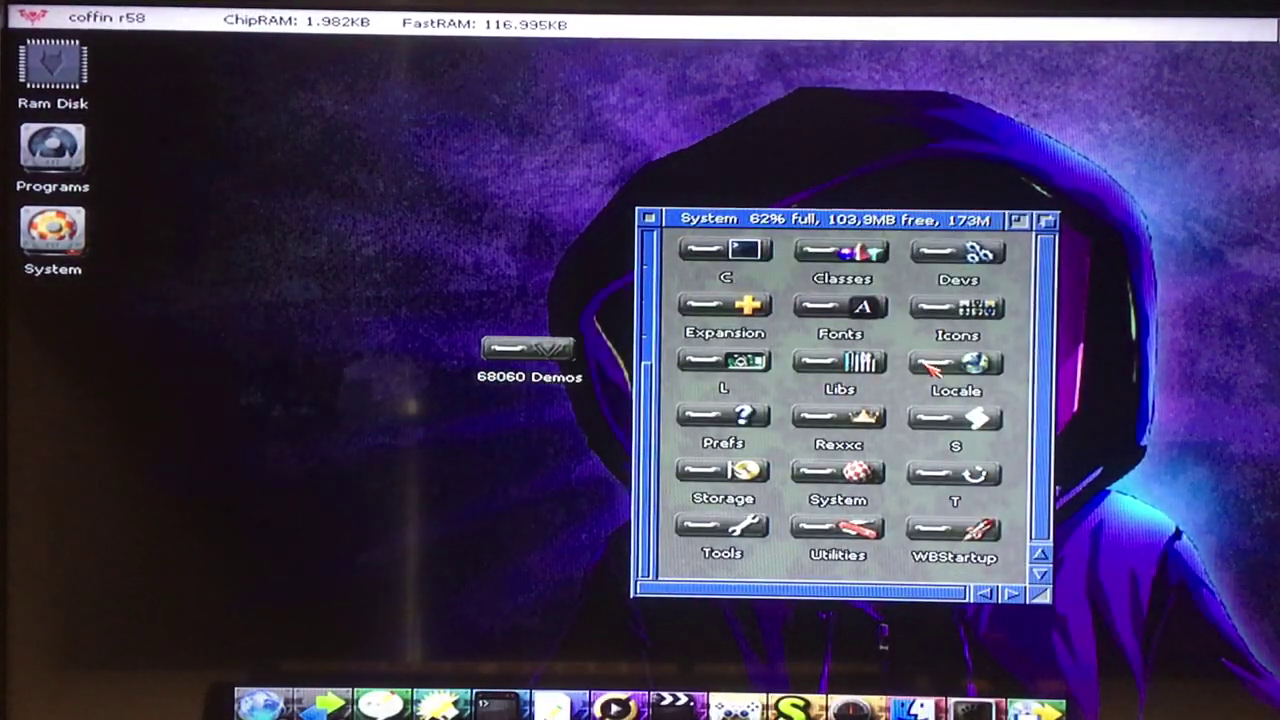
{"action": "double_click", "coordinate": [838, 532]}
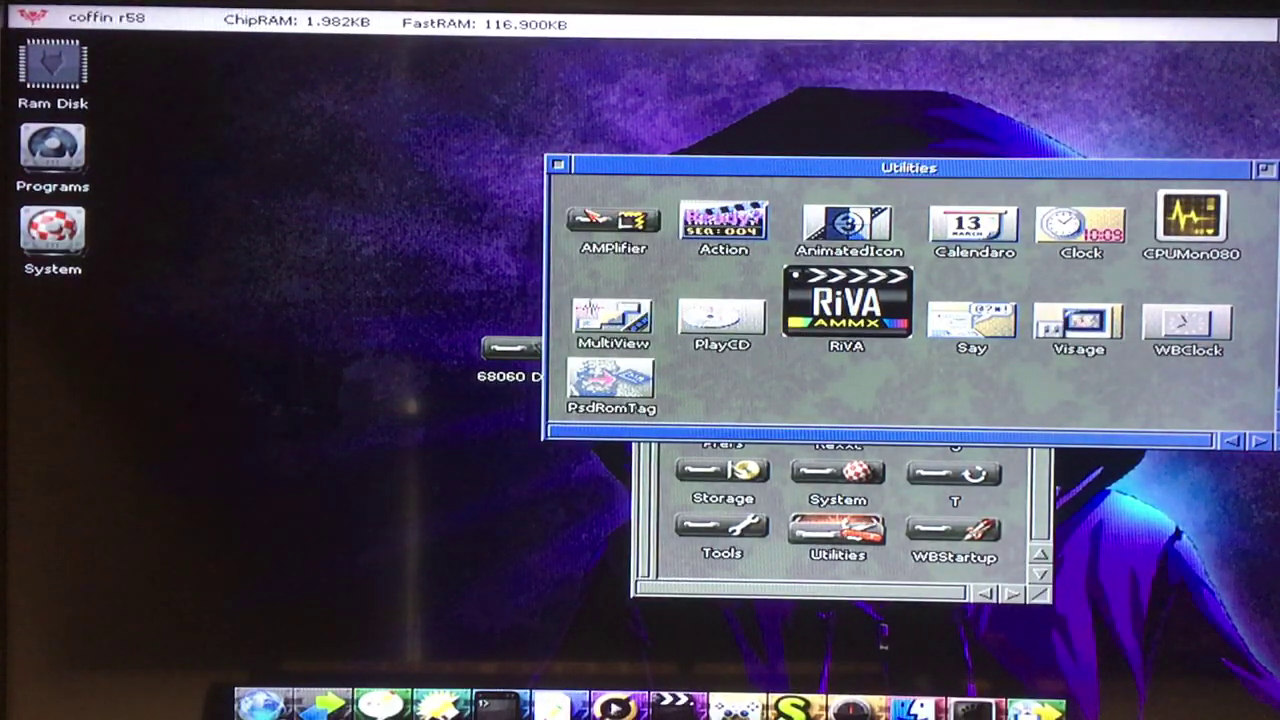
{"action": "double_click", "coordinate": [724, 235]}
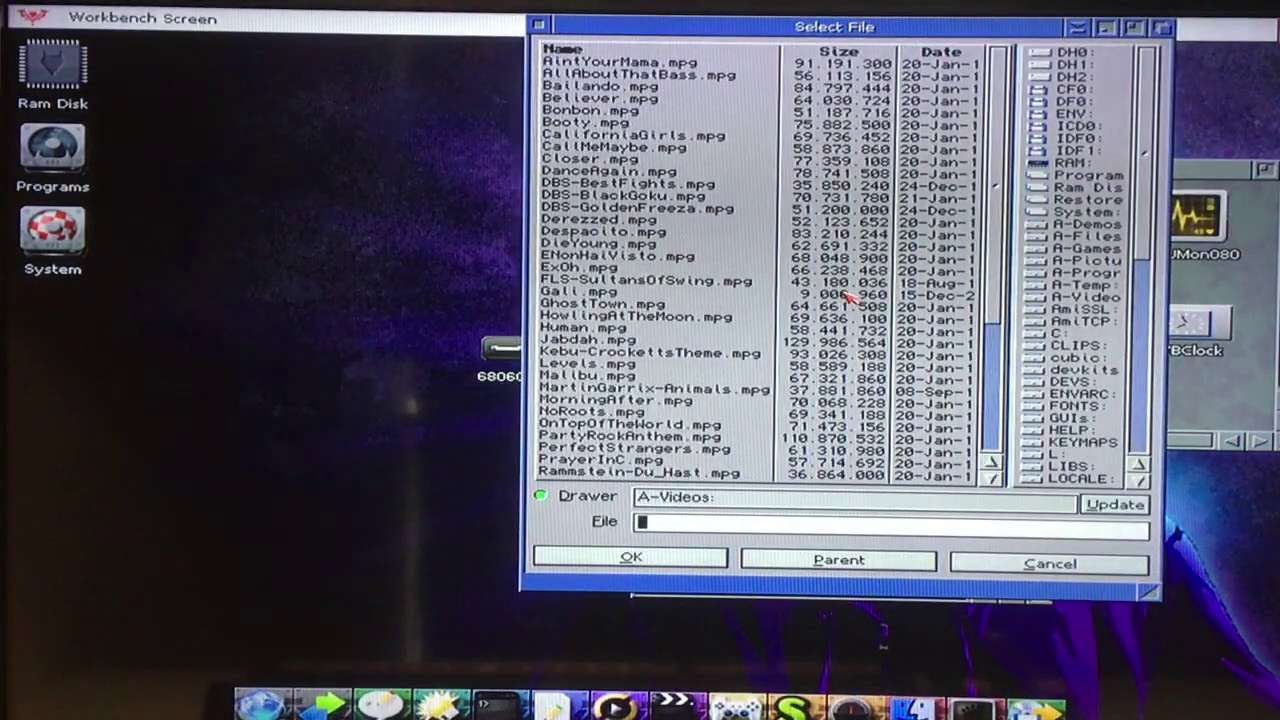
{"action": "double_click", "coordinate": [600, 219]}
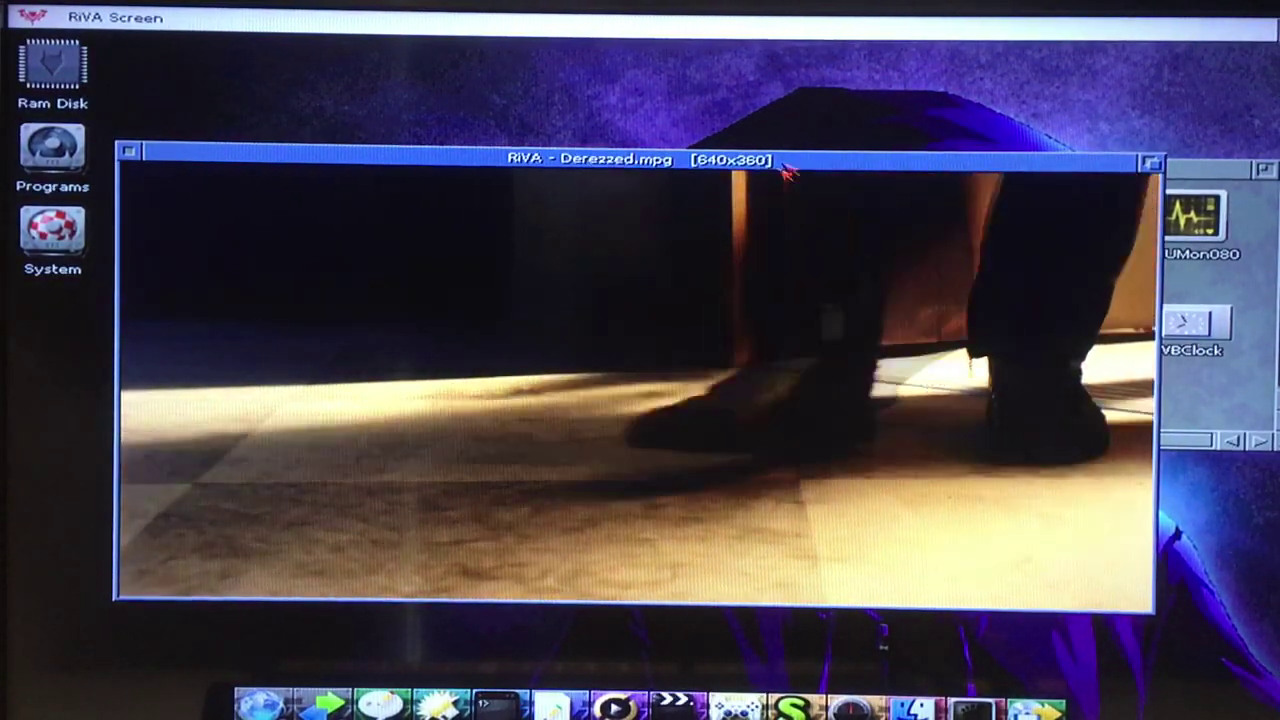
{"action": "left_click", "coordinate": [128, 152]}
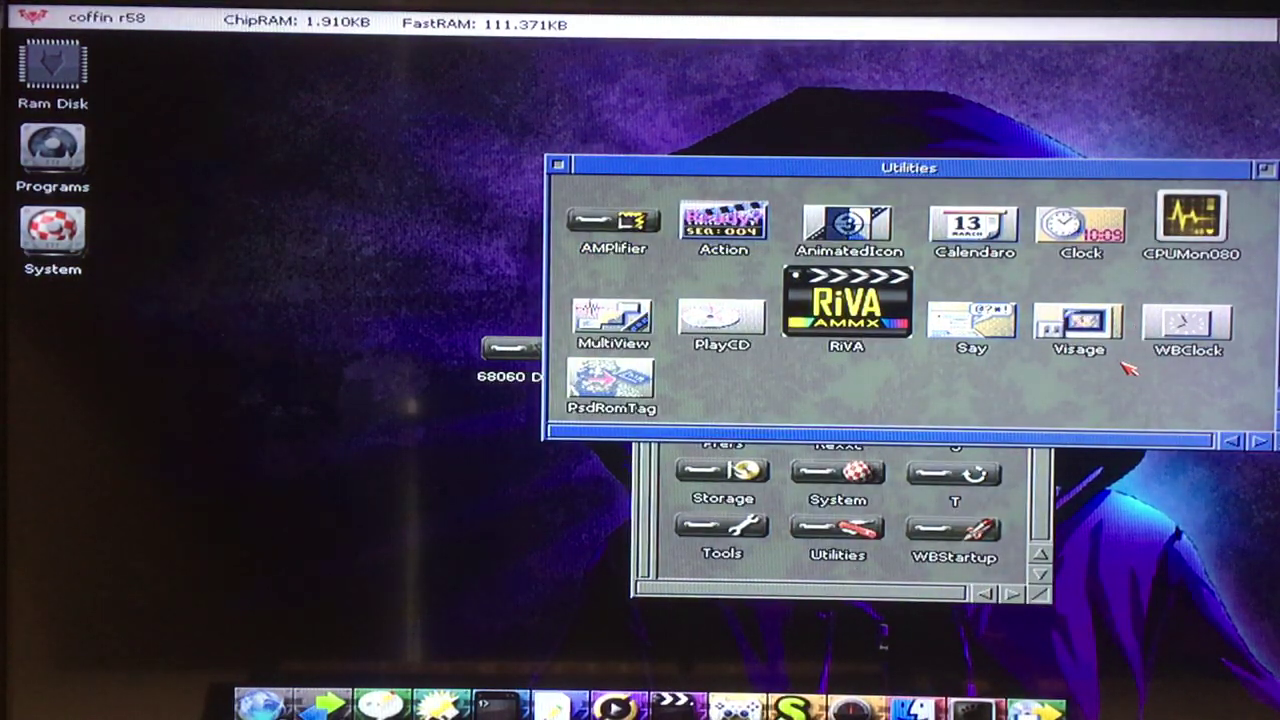
Check CPUMon080's readings, close it and Utilities, then open the System subdrawer.
{"action": "double_click", "coordinate": [1192, 220]}
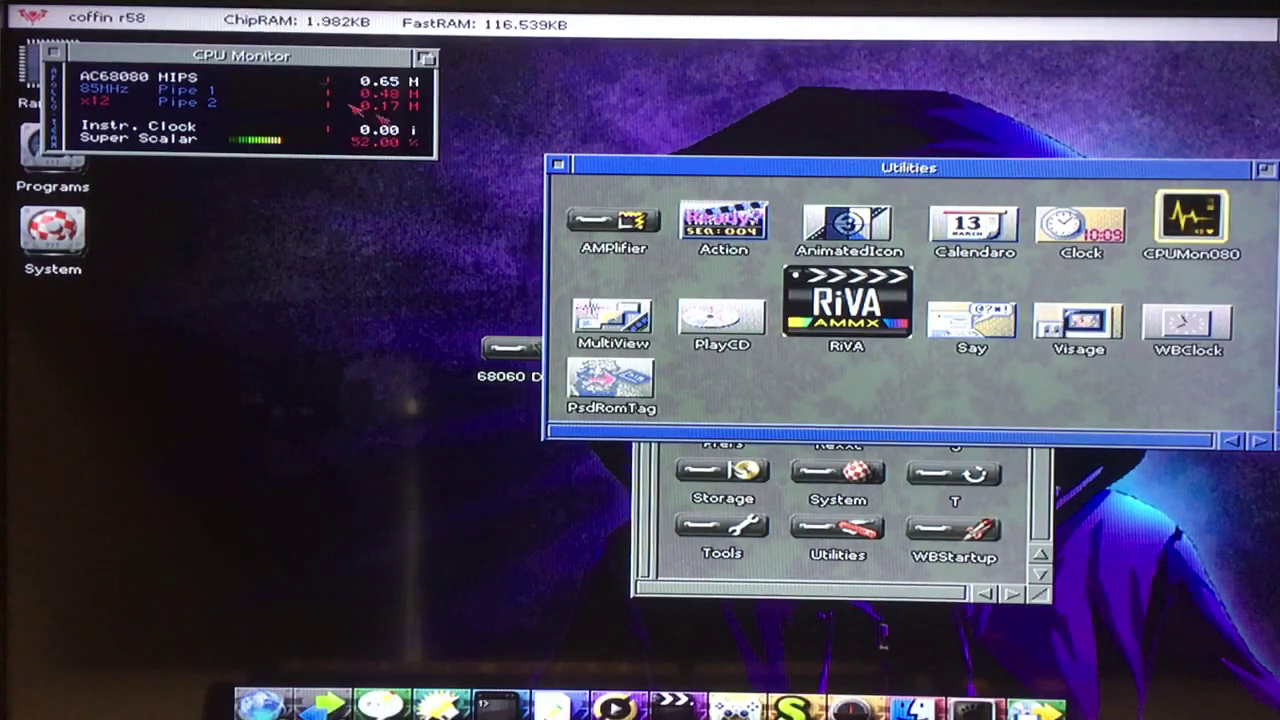
{"action": "left_click_drag", "start_coordinate": [310, 62], "coordinate": [726, 388]}
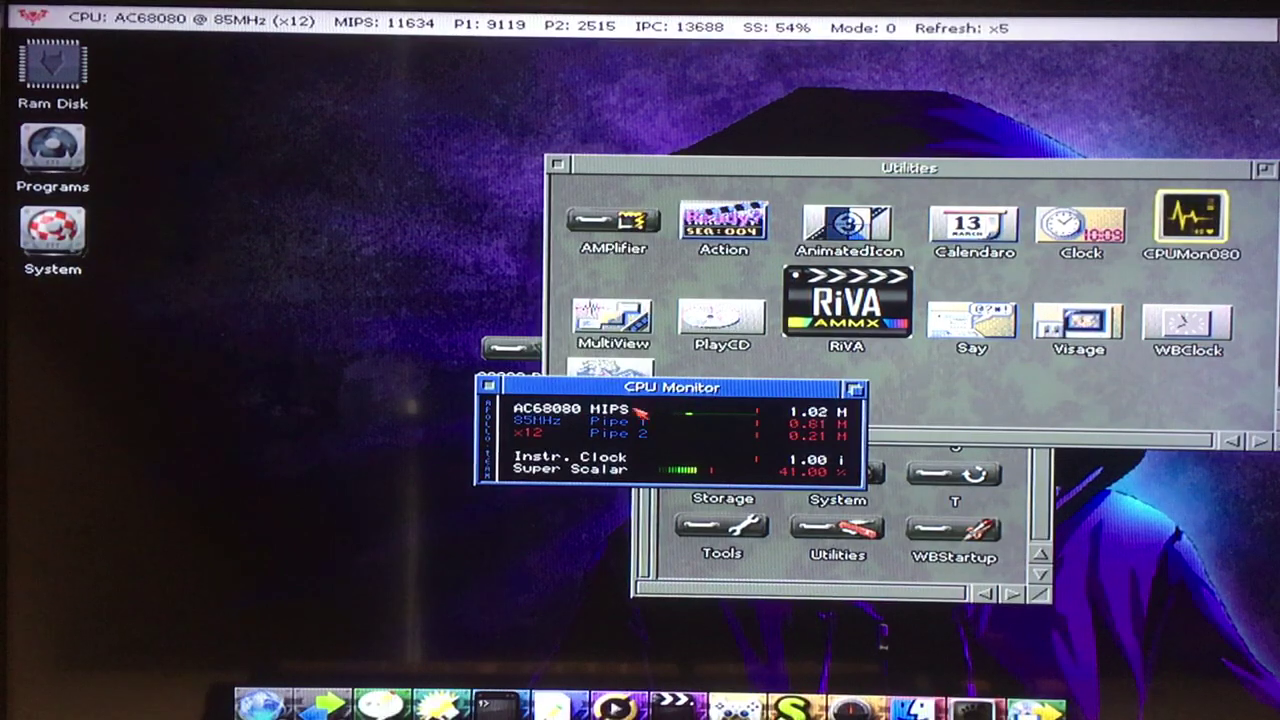
{"action": "left_click", "coordinate": [488, 388]}
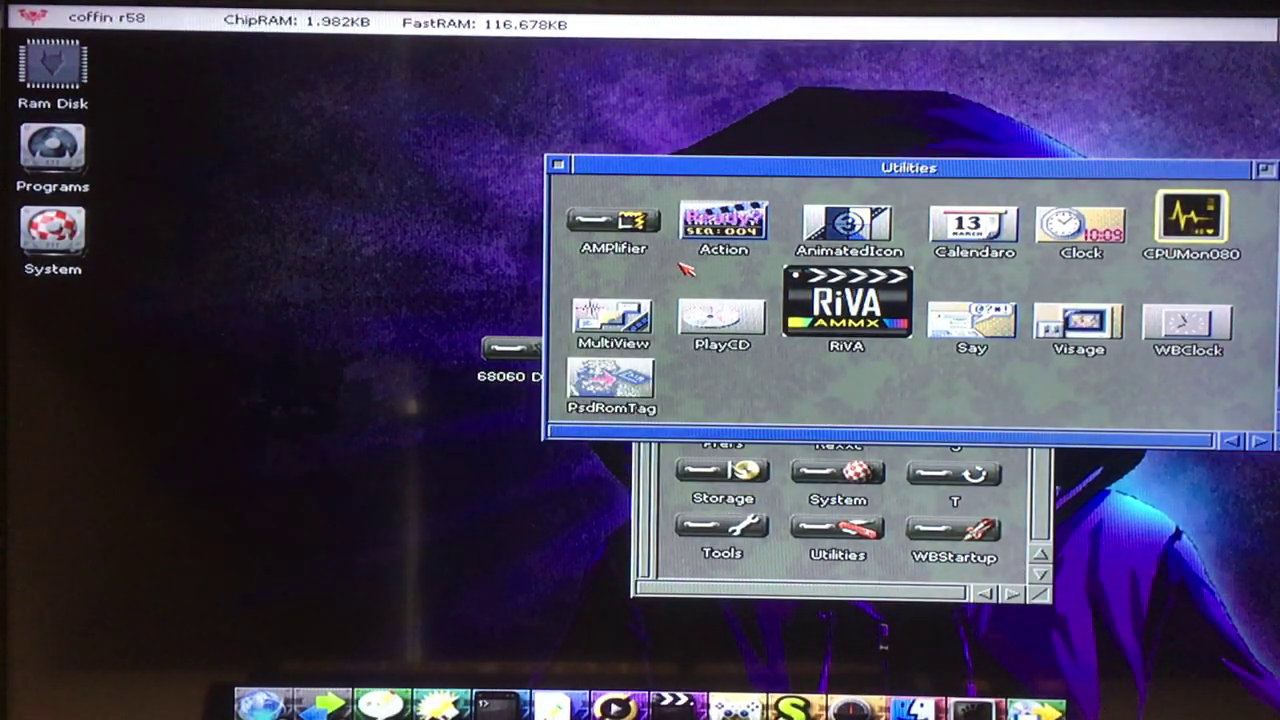
{"action": "left_click", "coordinate": [559, 165]}
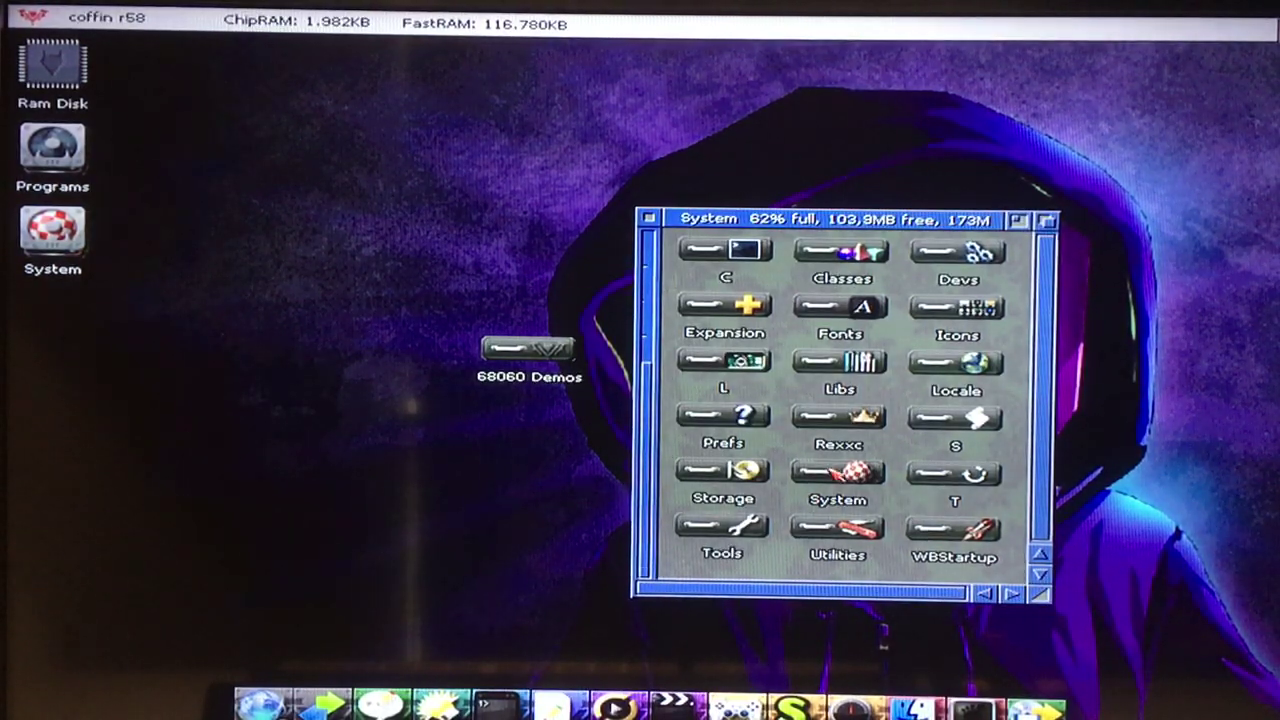
{"action": "double_click", "coordinate": [838, 480]}
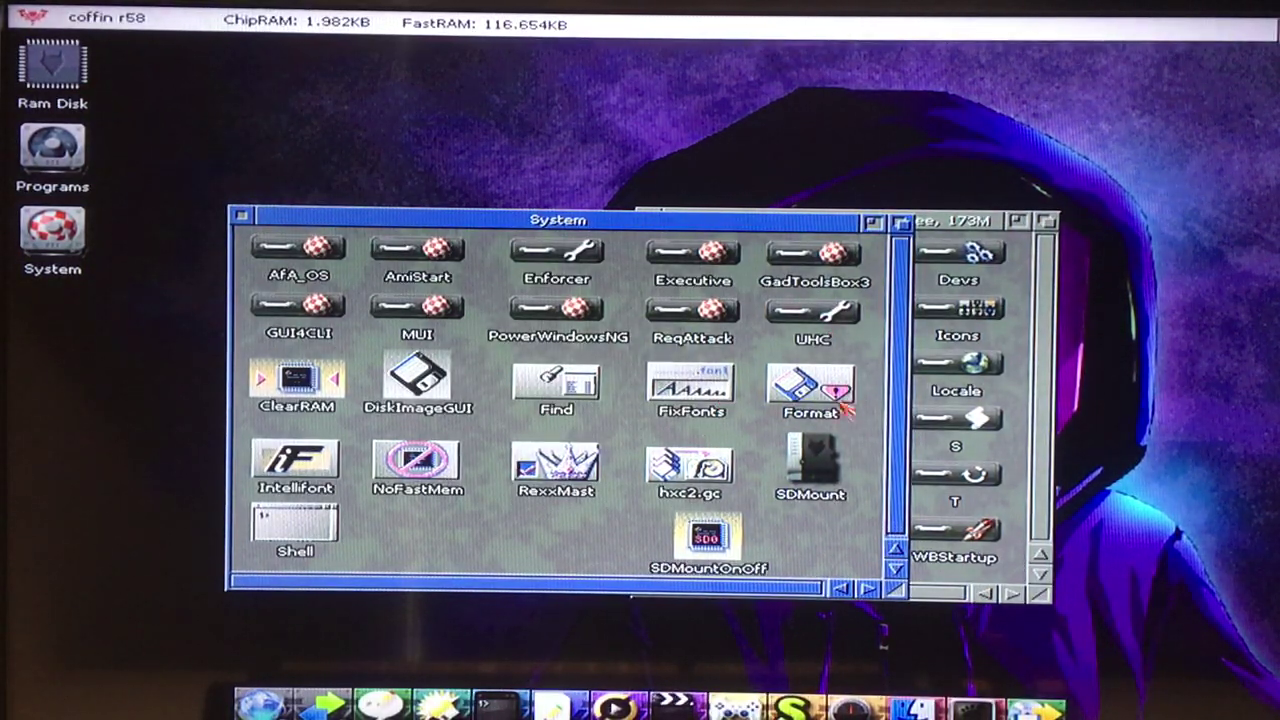
{"action": "left_click", "coordinate": [242, 218]}
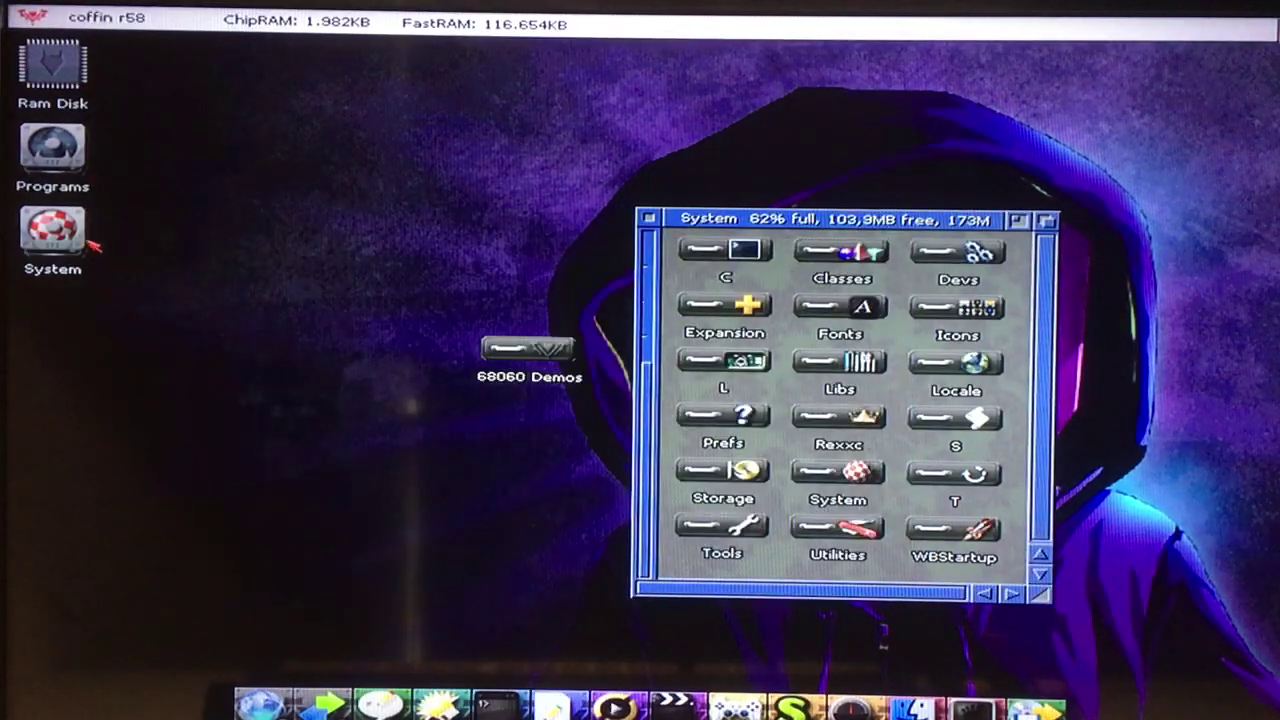
{"action": "double_click", "coordinate": [740, 528]}
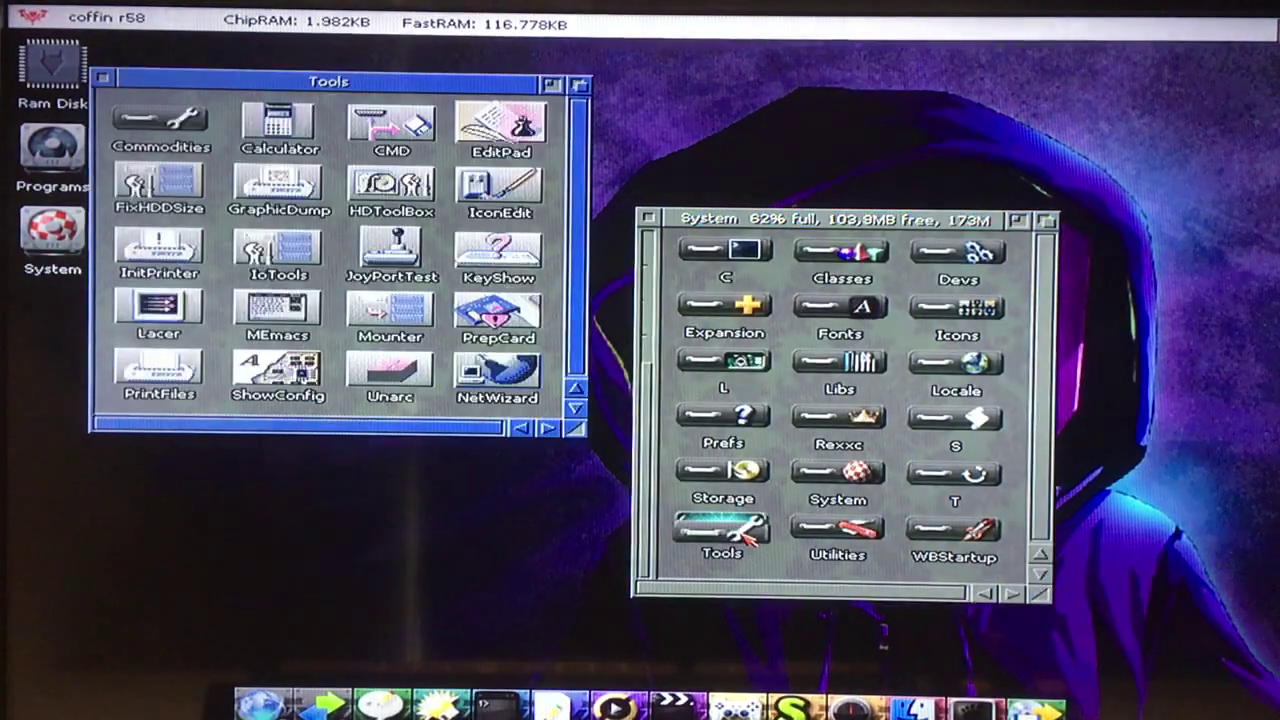
{"action": "double_click", "coordinate": [278, 378]}
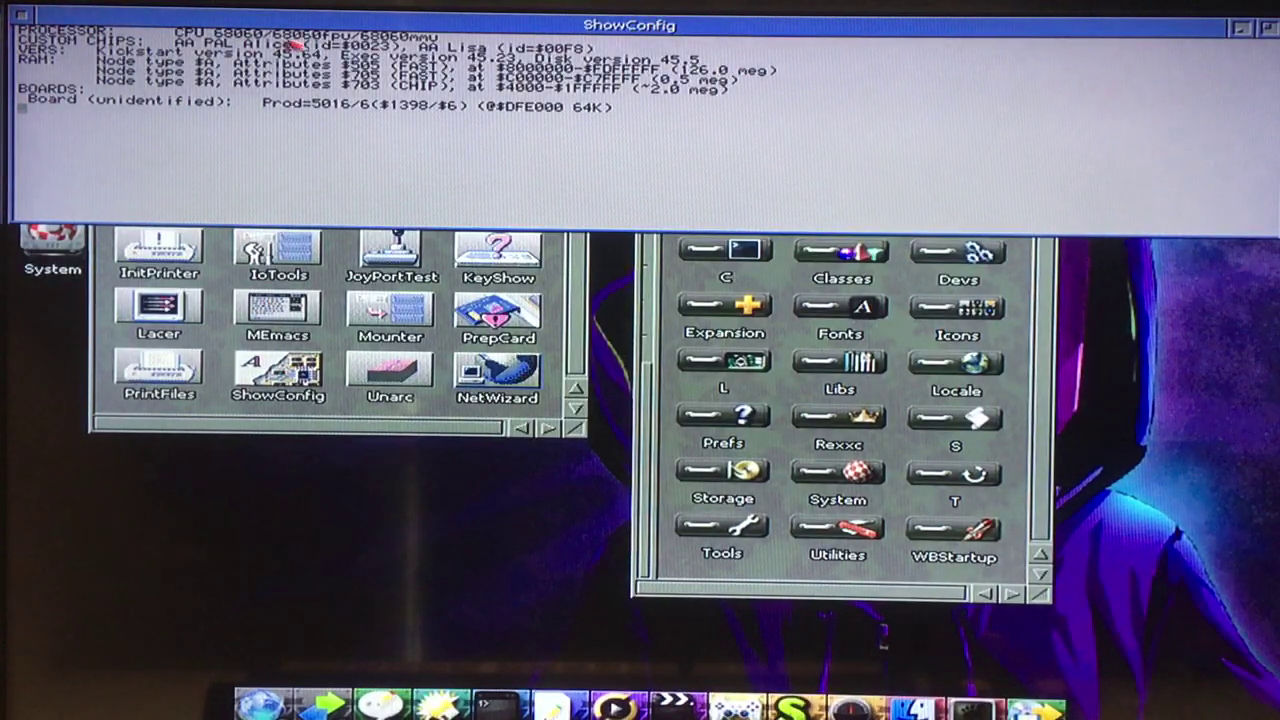
{"action": "left_click", "coordinate": [22, 18]}
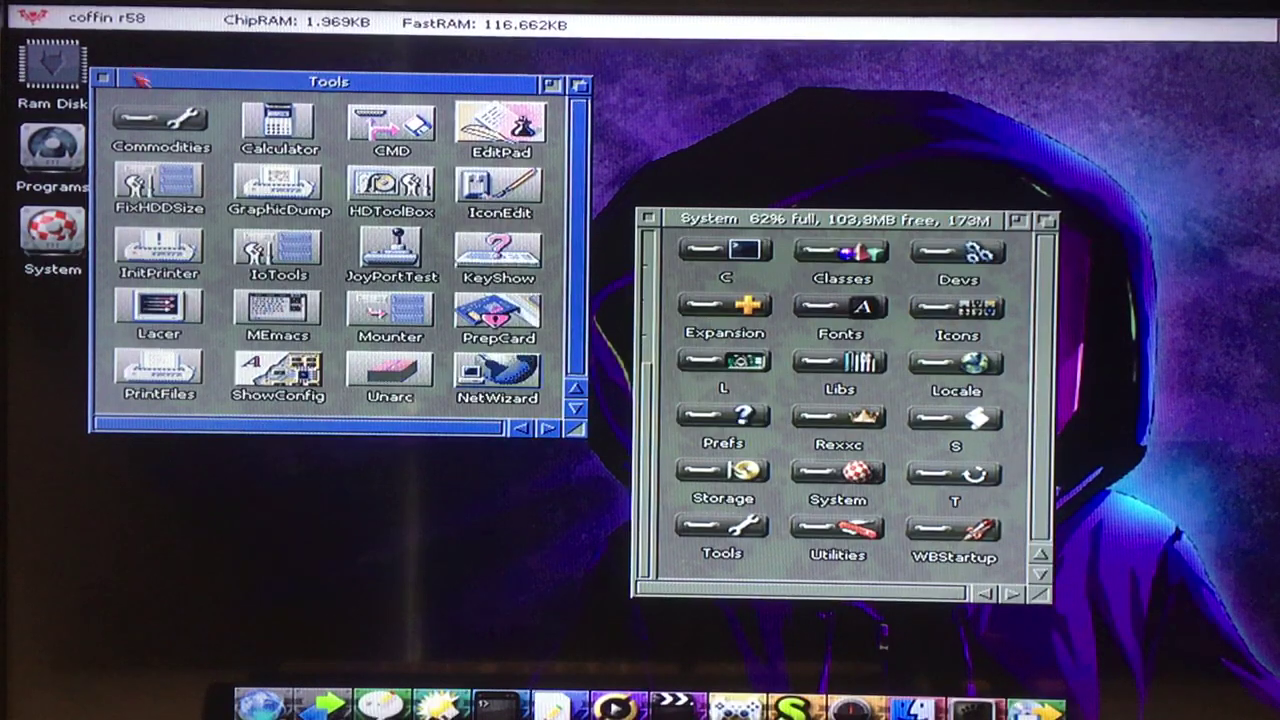
{"action": "left_click", "coordinate": [104, 81]}
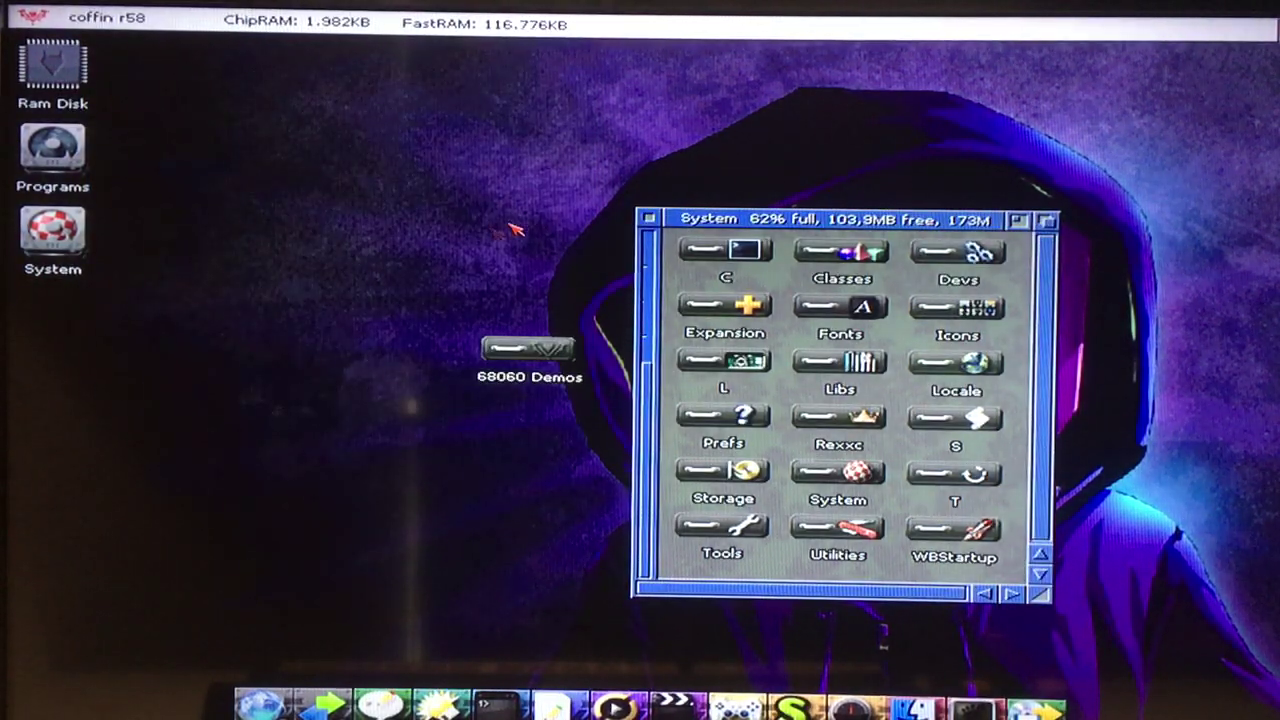
Close the System drawer and open iGame with the games collection instead of demos.
{"action": "left_click", "coordinate": [648, 219]}
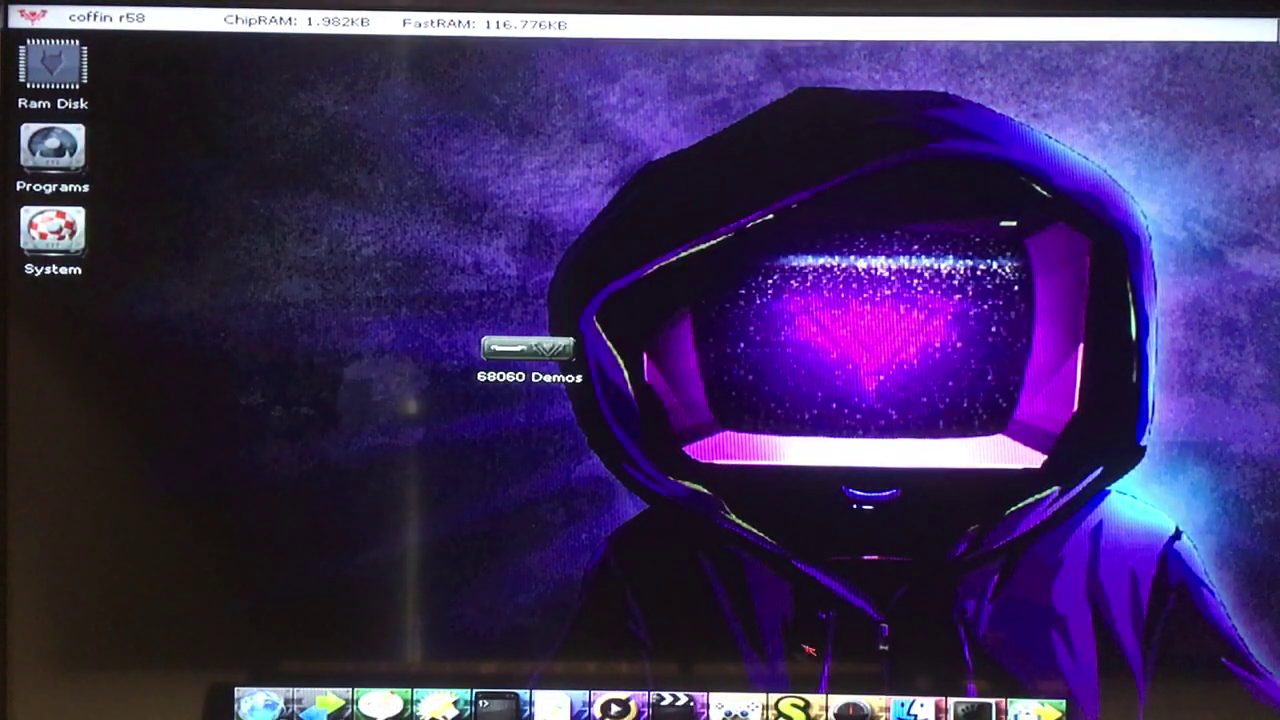
{"action": "left_click", "coordinate": [758, 706]}
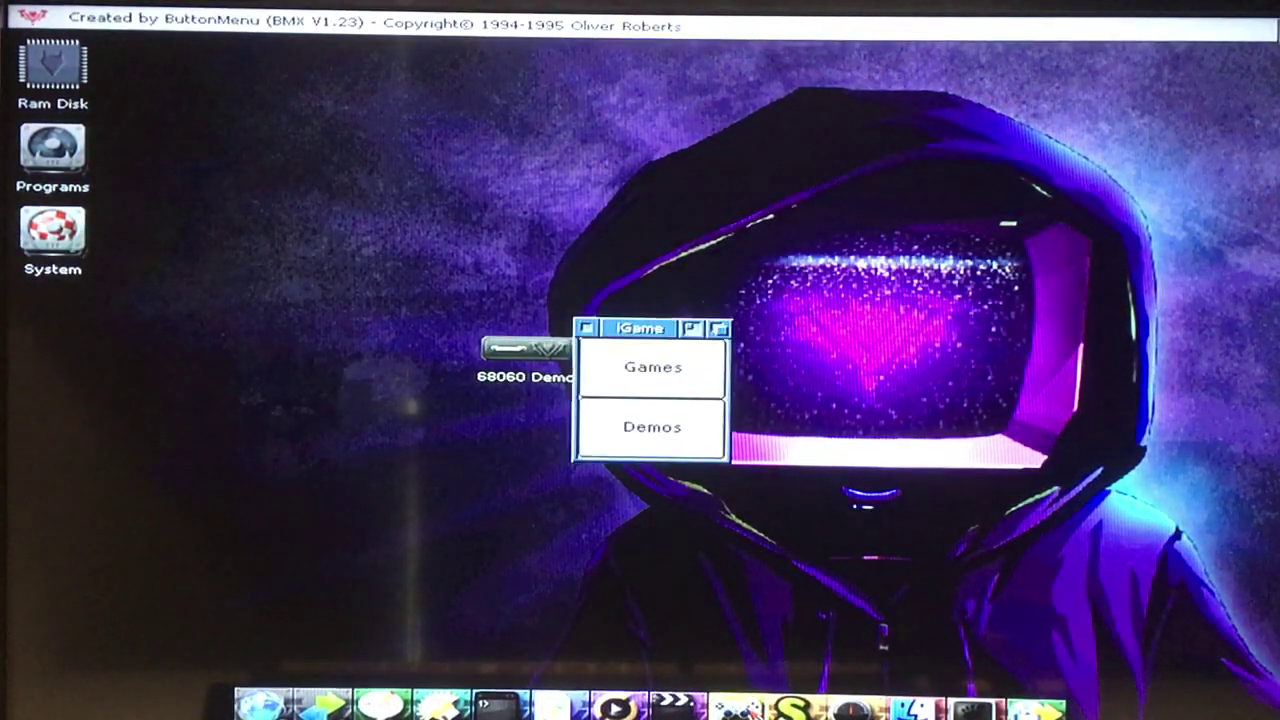
{"action": "left_click", "coordinate": [652, 428]}
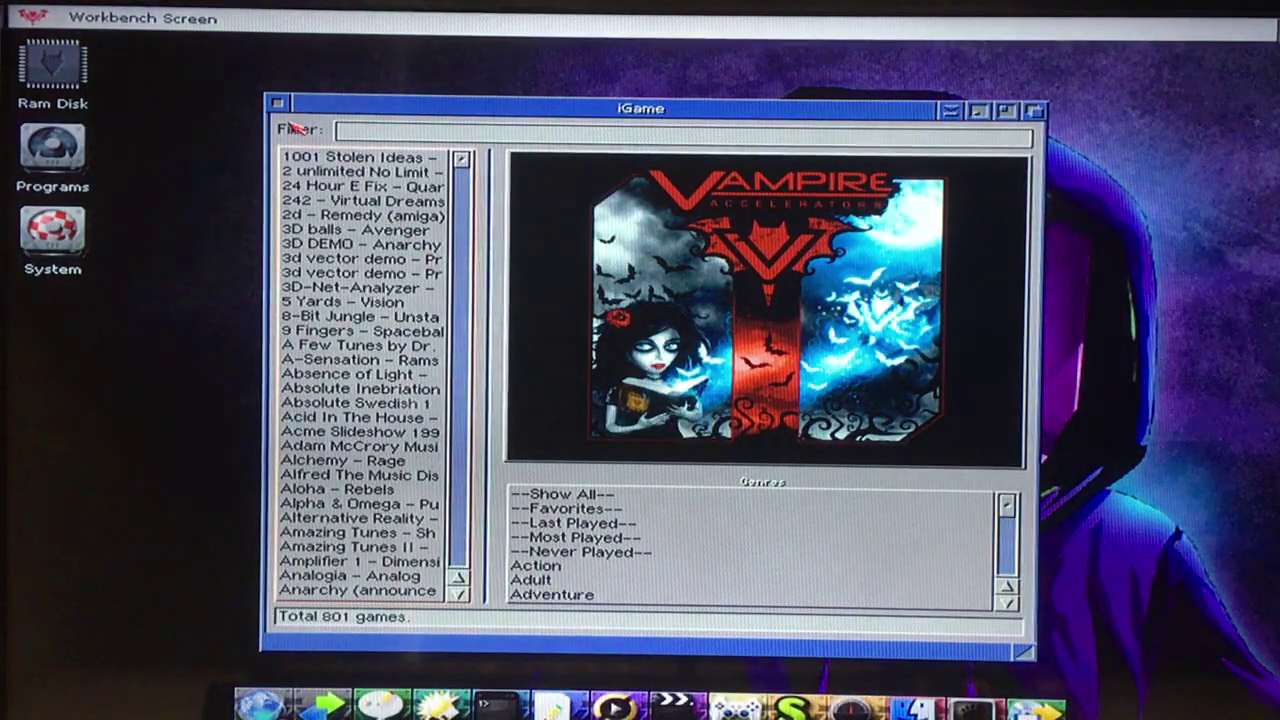
{"action": "left_click", "coordinate": [283, 108]}
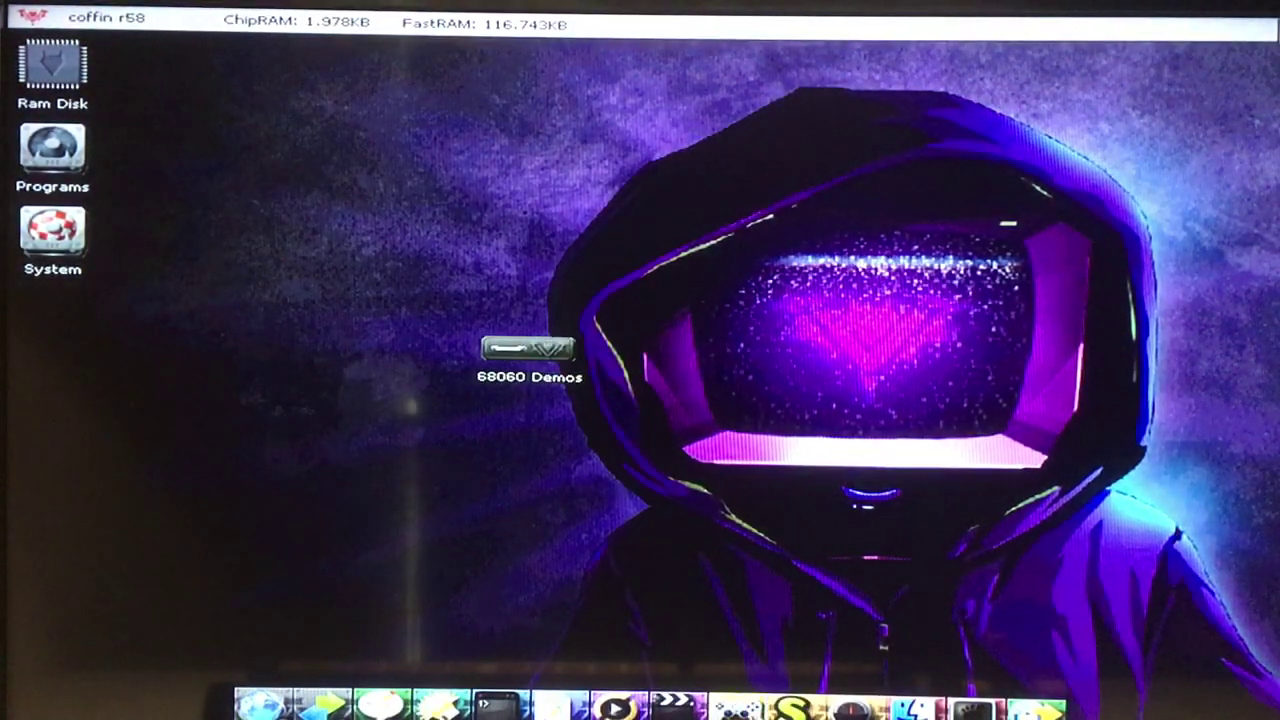
{"action": "left_click", "coordinate": [668, 372]}
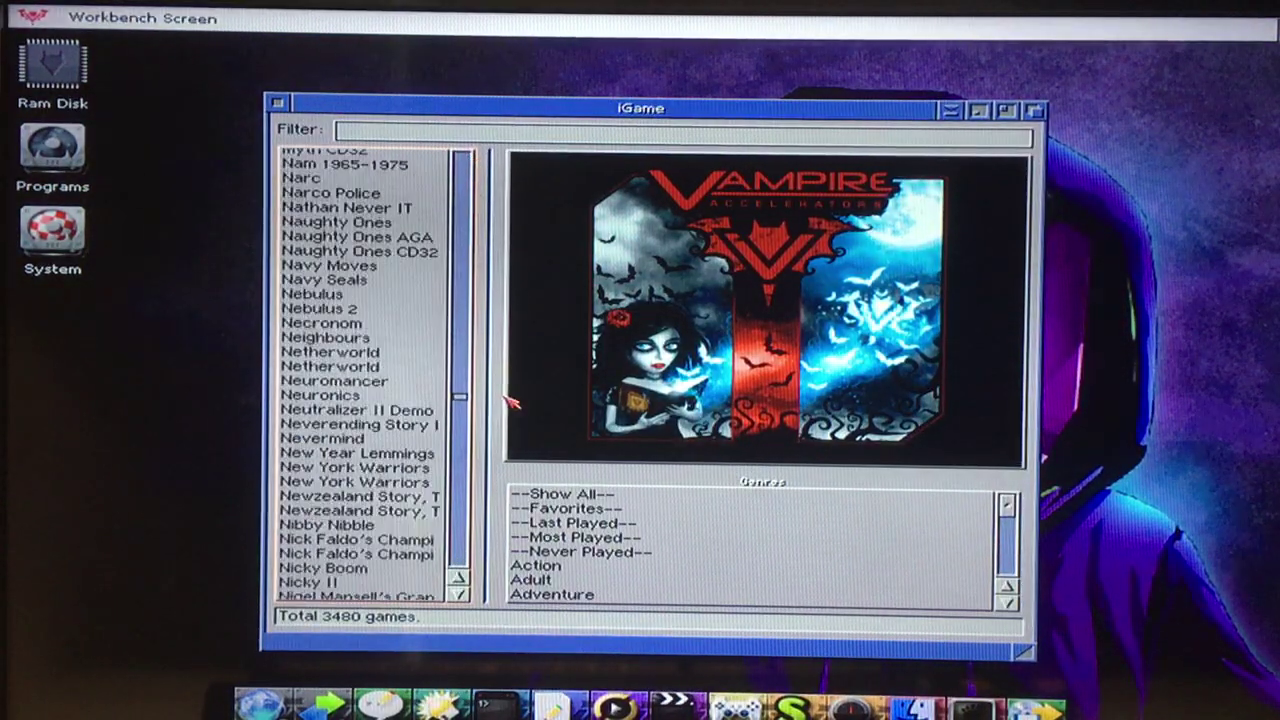
{"action": "left_click_drag", "start_coordinate": [459, 395], "coordinate": [459, 512]}
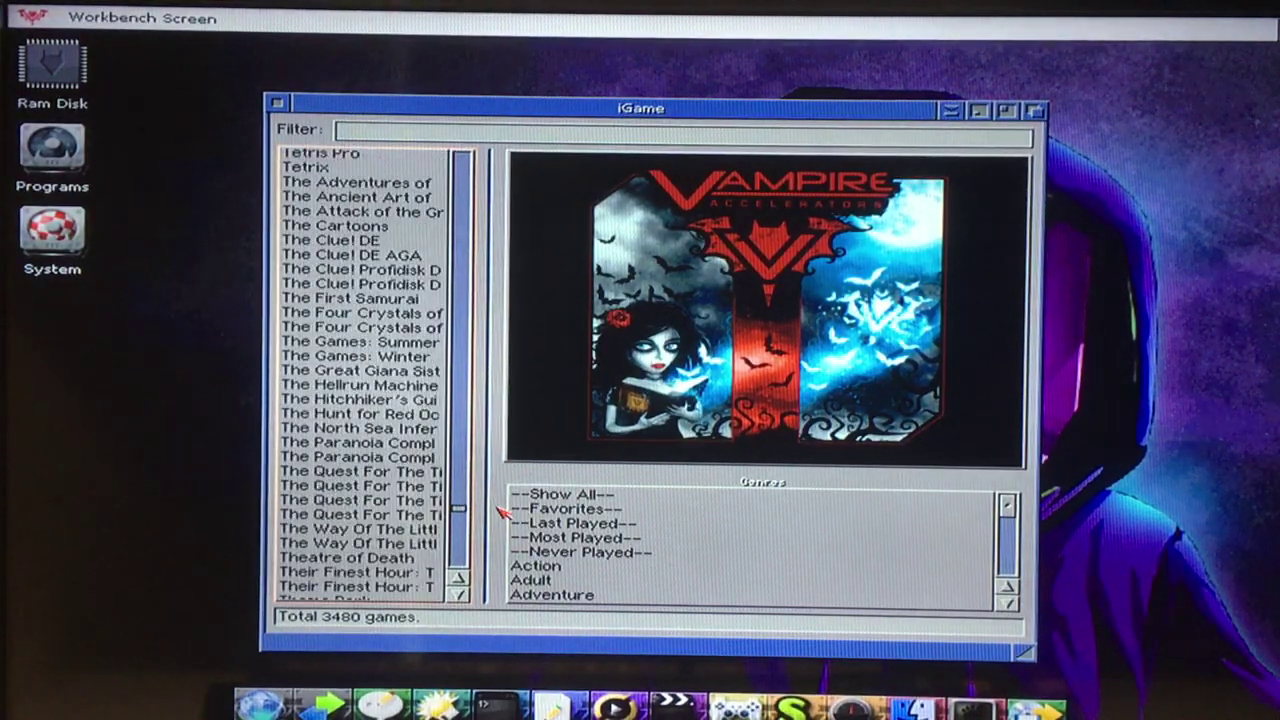
{"action": "scroll", "coordinate": [507, 518], "scroll_direction": "down", "scroll_amount": 8}
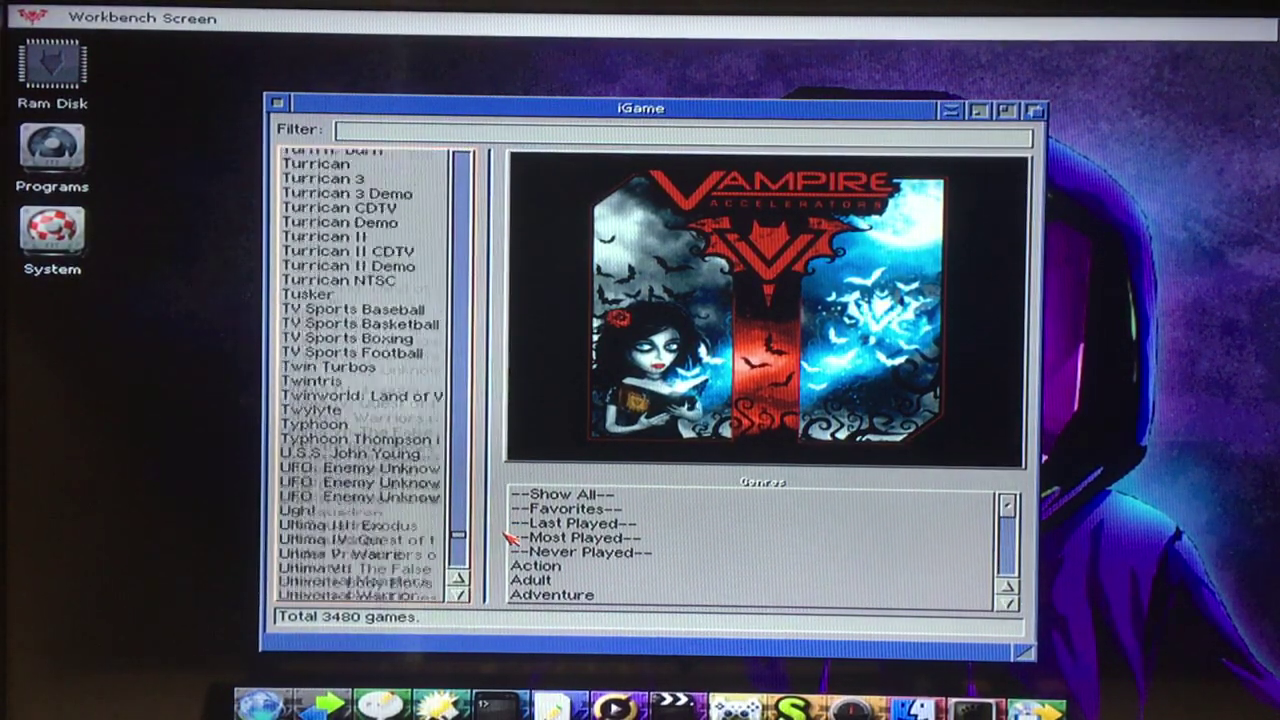
{"action": "scroll", "coordinate": [507, 530], "scroll_direction": "up", "scroll_amount": 3}
{"action": "scroll", "coordinate": [507, 535], "scroll_direction": "up", "scroll_amount": 3}
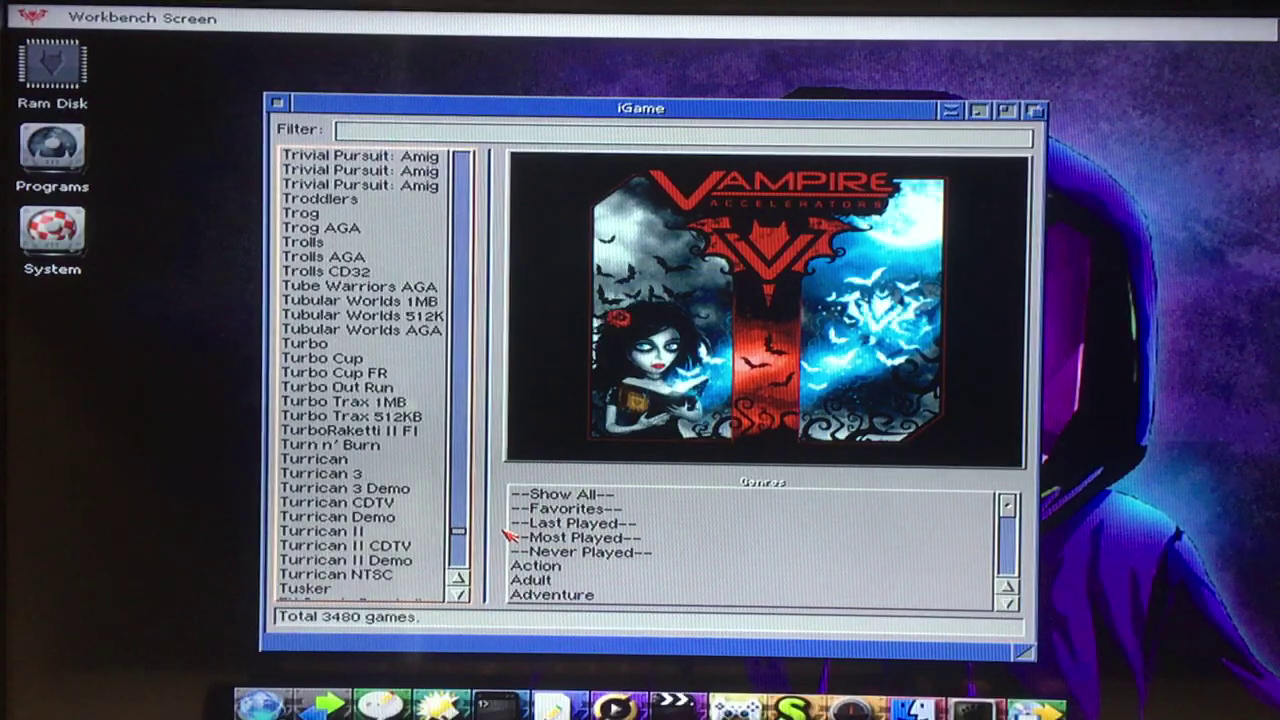
{"action": "scroll", "coordinate": [507, 537], "scroll_direction": "down", "scroll_amount": 5}
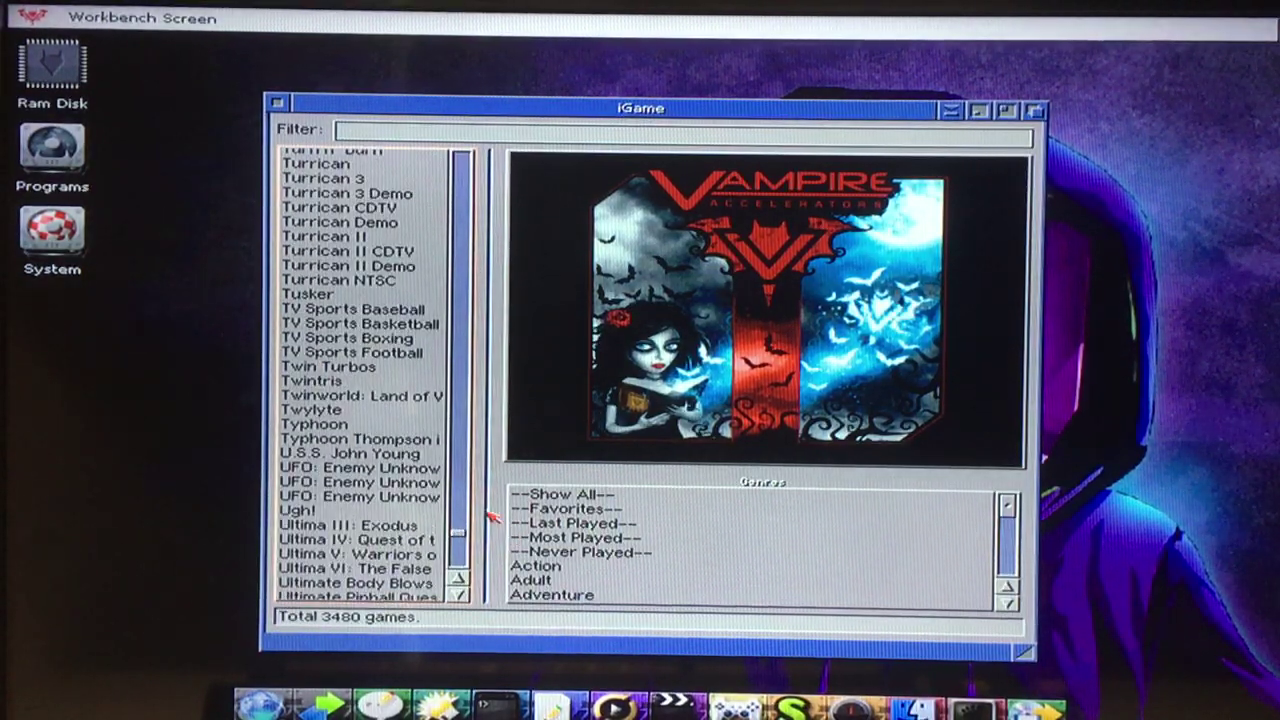
Play Turrican II via WHDLoad, then quit iGame and save its games list.
{"action": "double_click", "coordinate": [364, 238]}
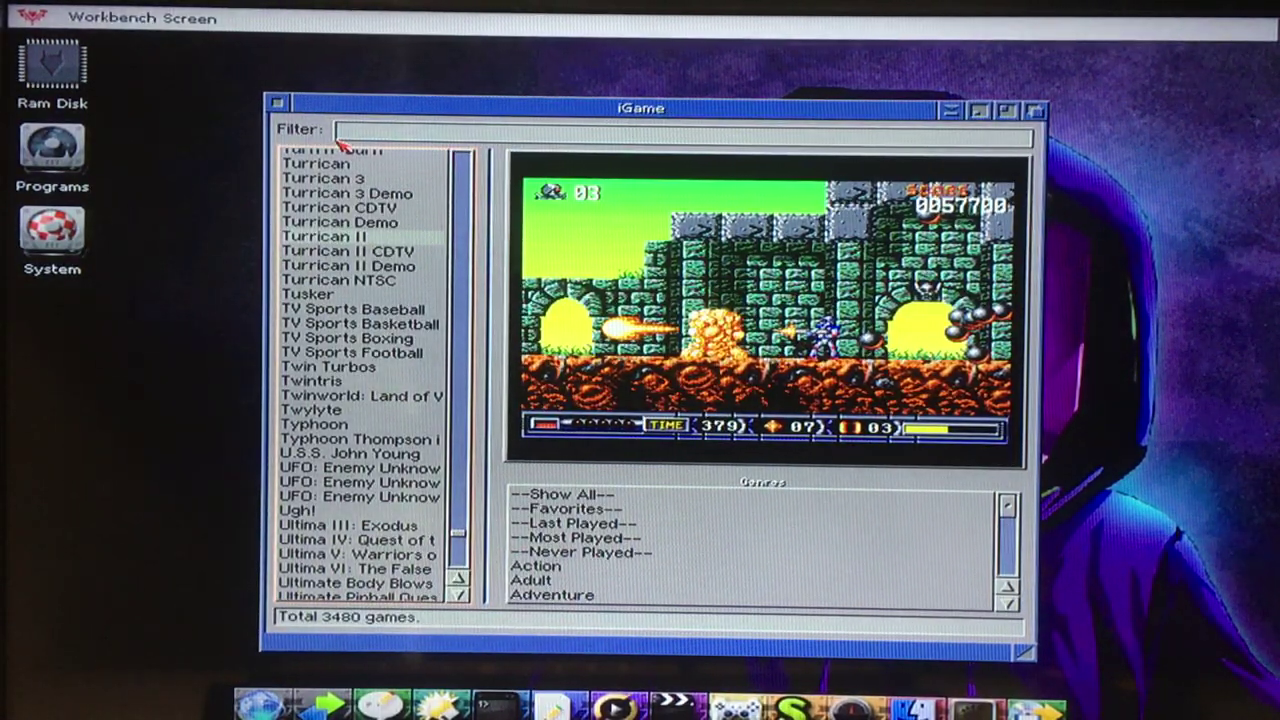
{"action": "left_click", "coordinate": [280, 107]}
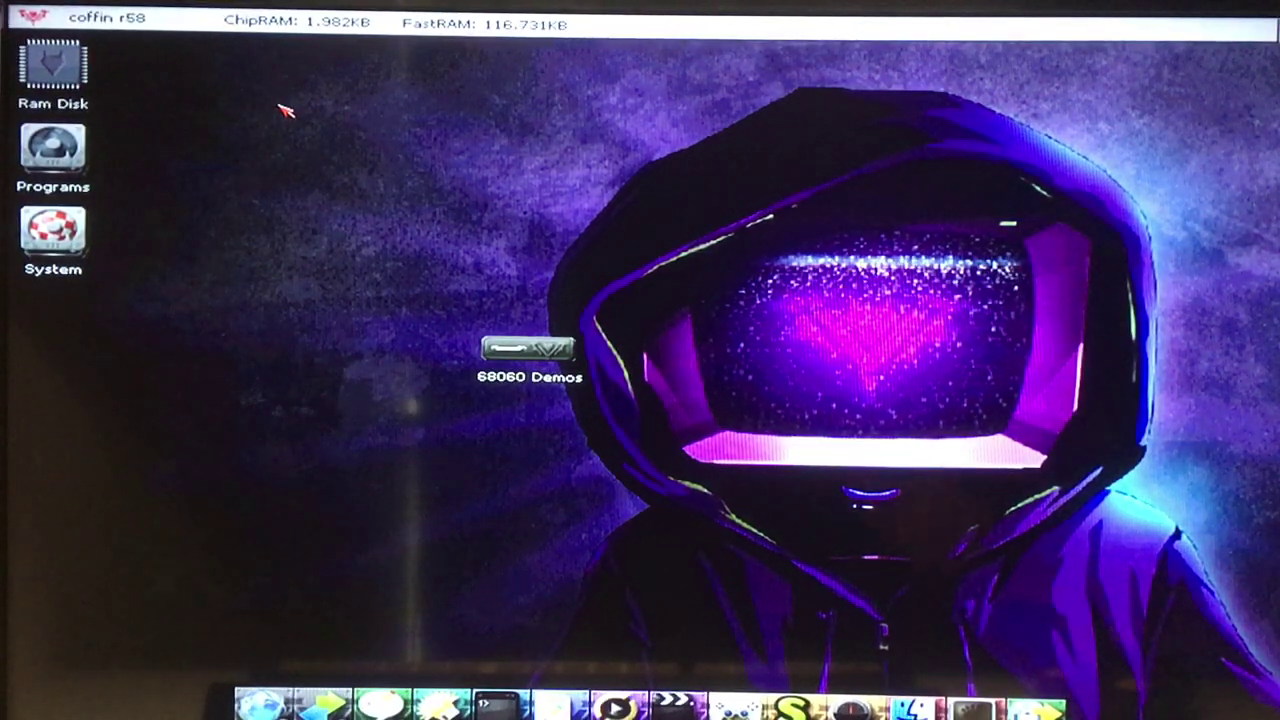
Run wcip_demo from 68060 Demos > eld-wcip and close its output window afterwards.
{"action": "double_click", "coordinate": [552, 356]}
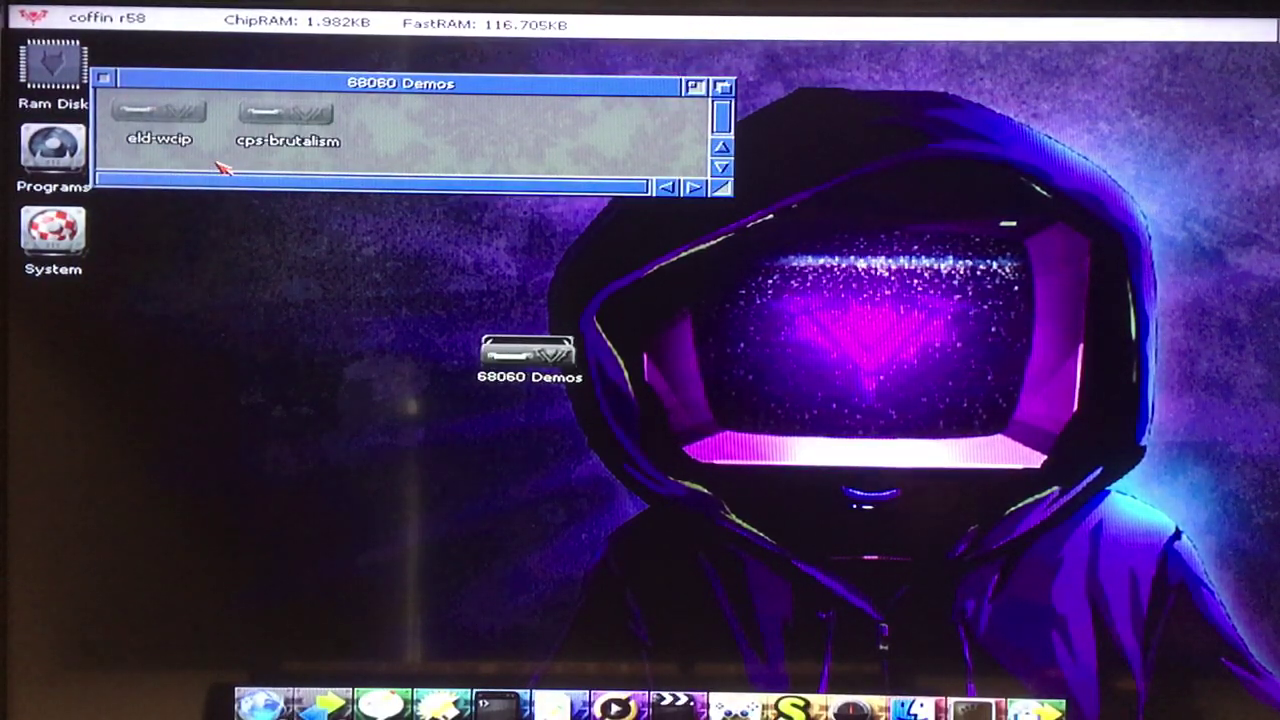
{"action": "double_click", "coordinate": [180, 118]}
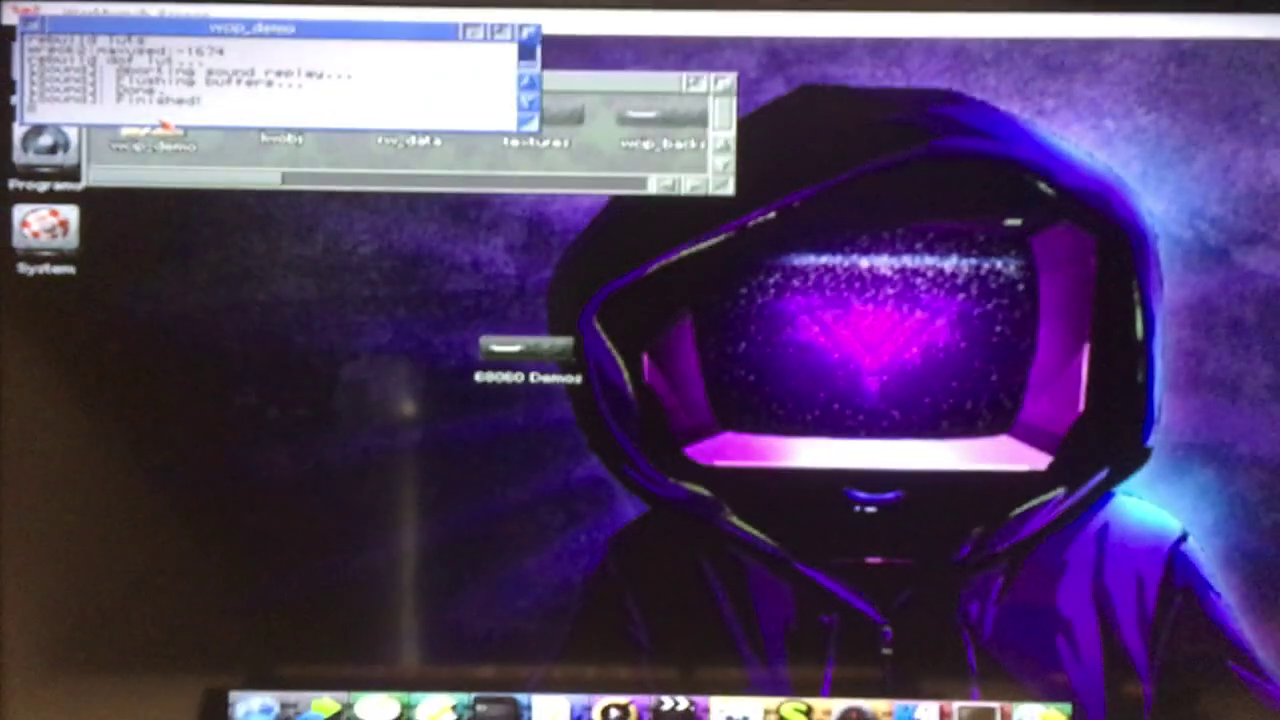
{"action": "left_click", "coordinate": [24, 22]}
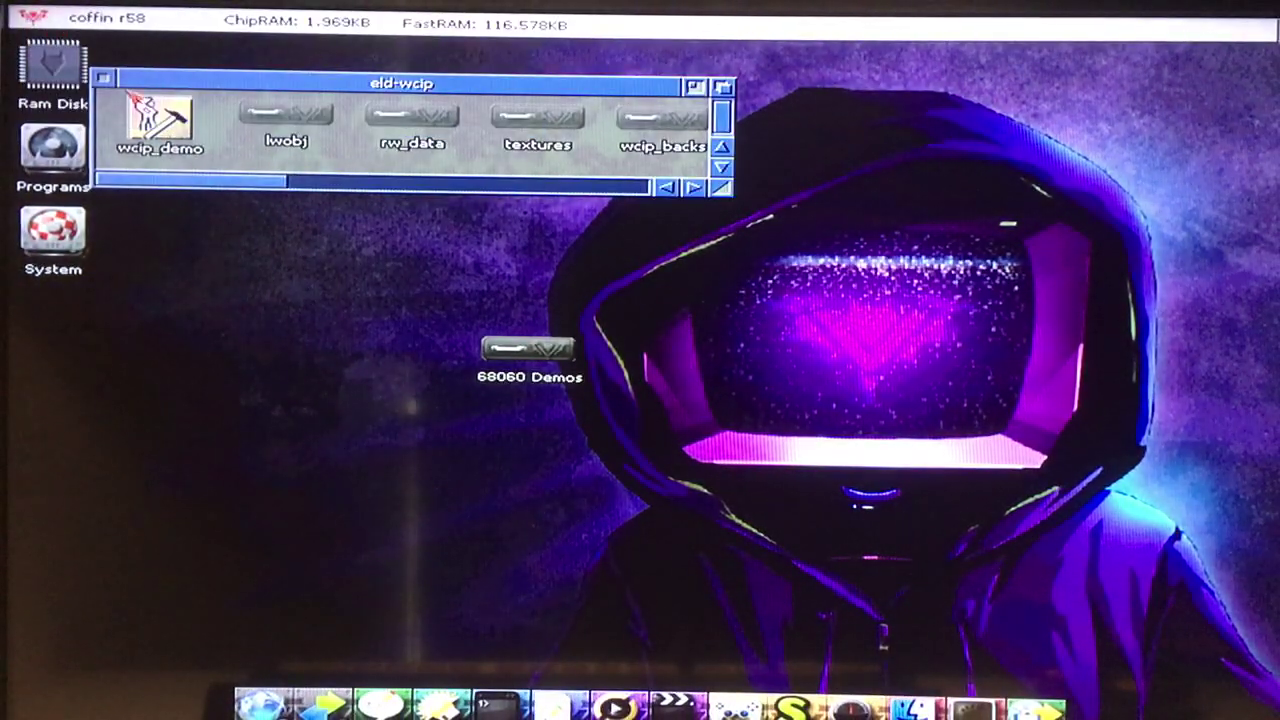
Close the eld-wcip and 68060 Demos folders and open iGame's demos collection.
{"action": "left_click", "coordinate": [103, 81]}
{"action": "left_click", "coordinate": [105, 82]}
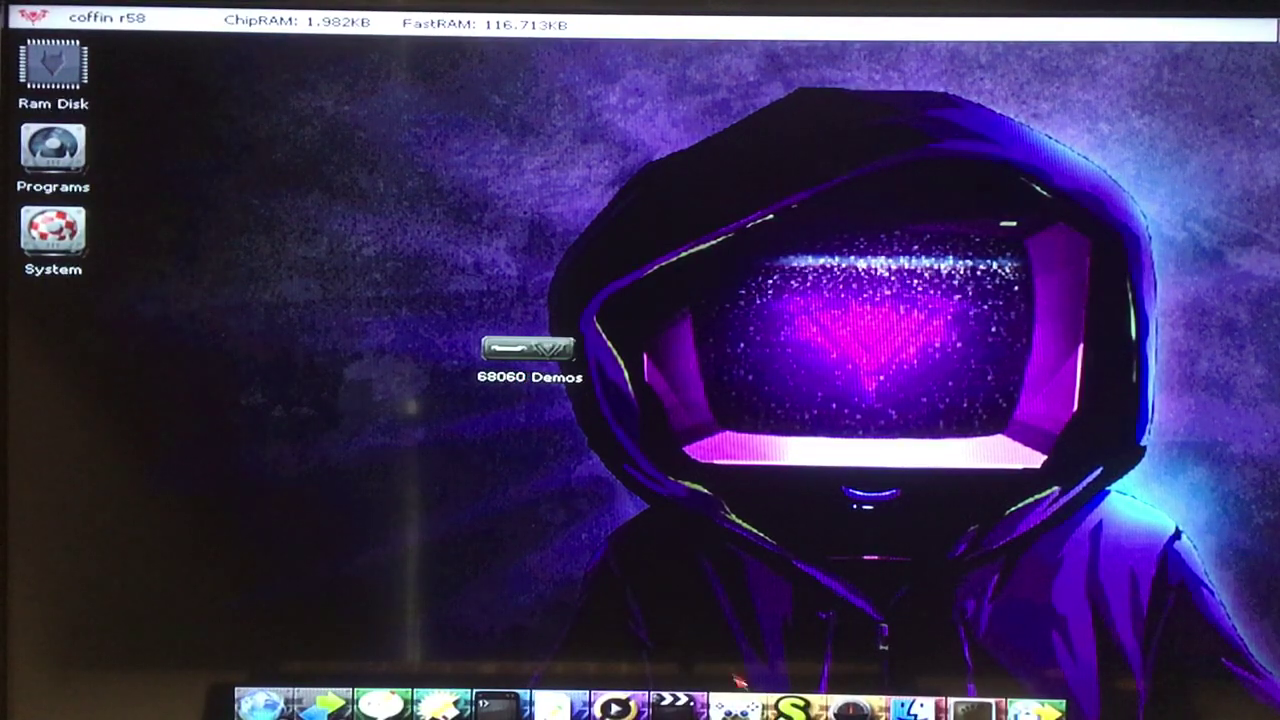
{"action": "left_click", "coordinate": [740, 700]}
{"action": "left_click", "coordinate": [652, 427]}
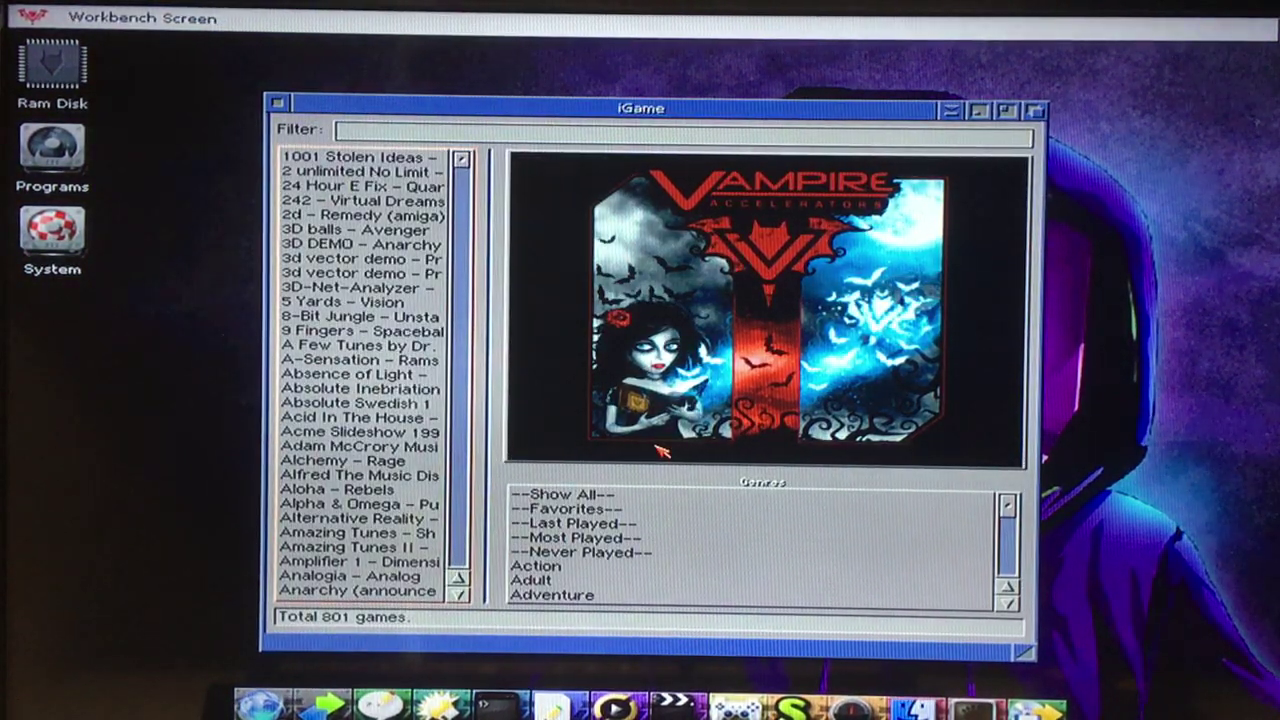
Page the demo list to the S entries, preview Seven Sins, and launch Seven Seas by Andromeda.
{"action": "left_click", "coordinate": [462, 520]}
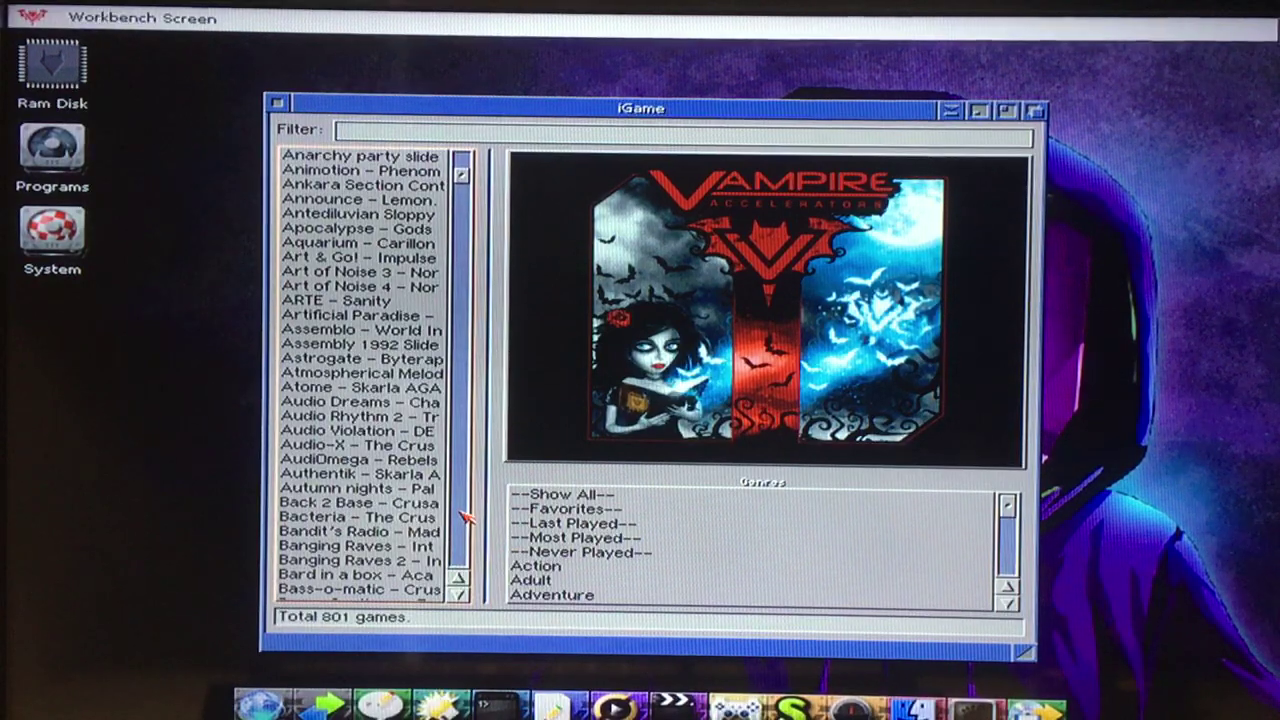
{"action": "left_click", "coordinate": [462, 520]}
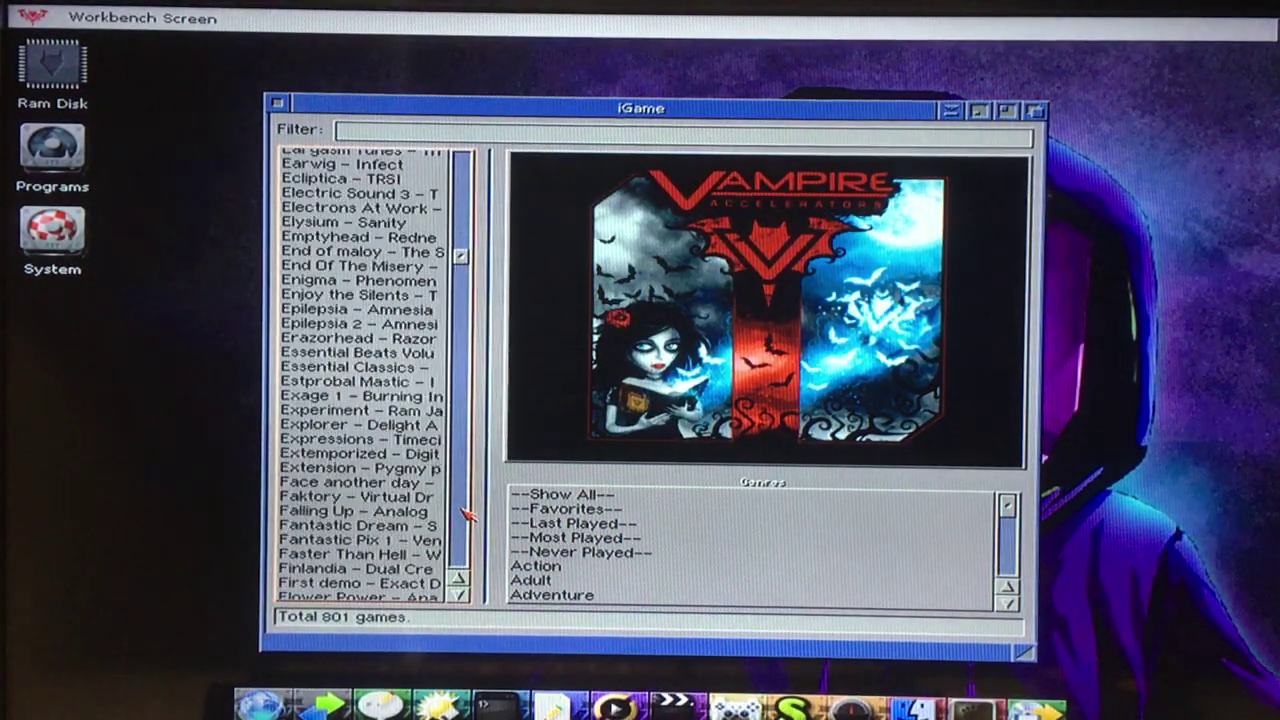
{"action": "left_click", "coordinate": [461, 515]}
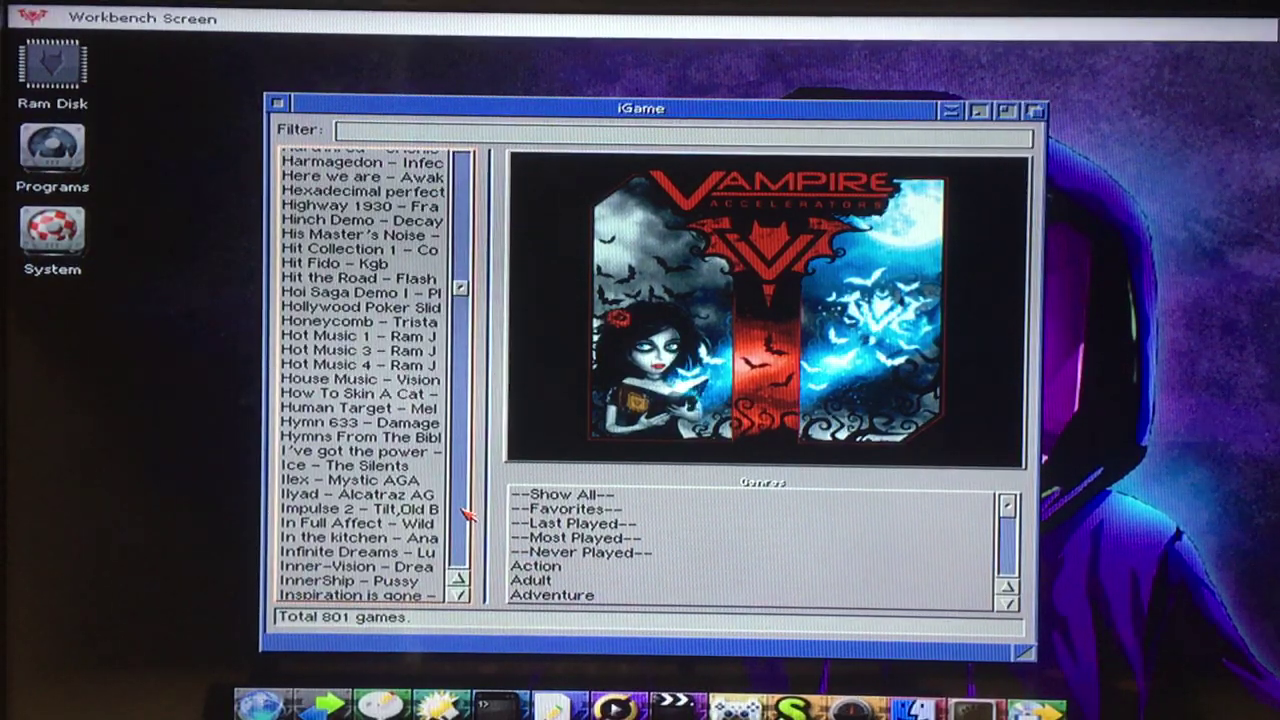
{"action": "left_click", "coordinate": [461, 515]}
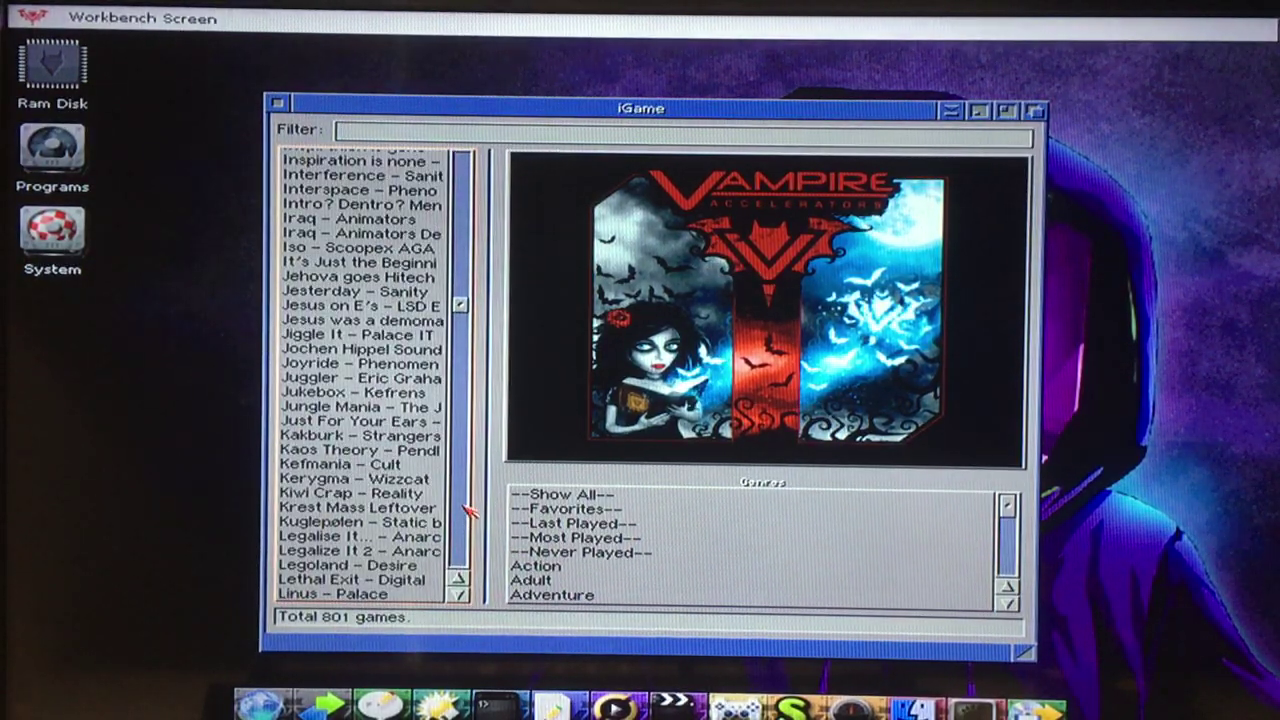
{"action": "left_click", "coordinate": [461, 515]}
{"action": "left_click", "coordinate": [461, 515]}
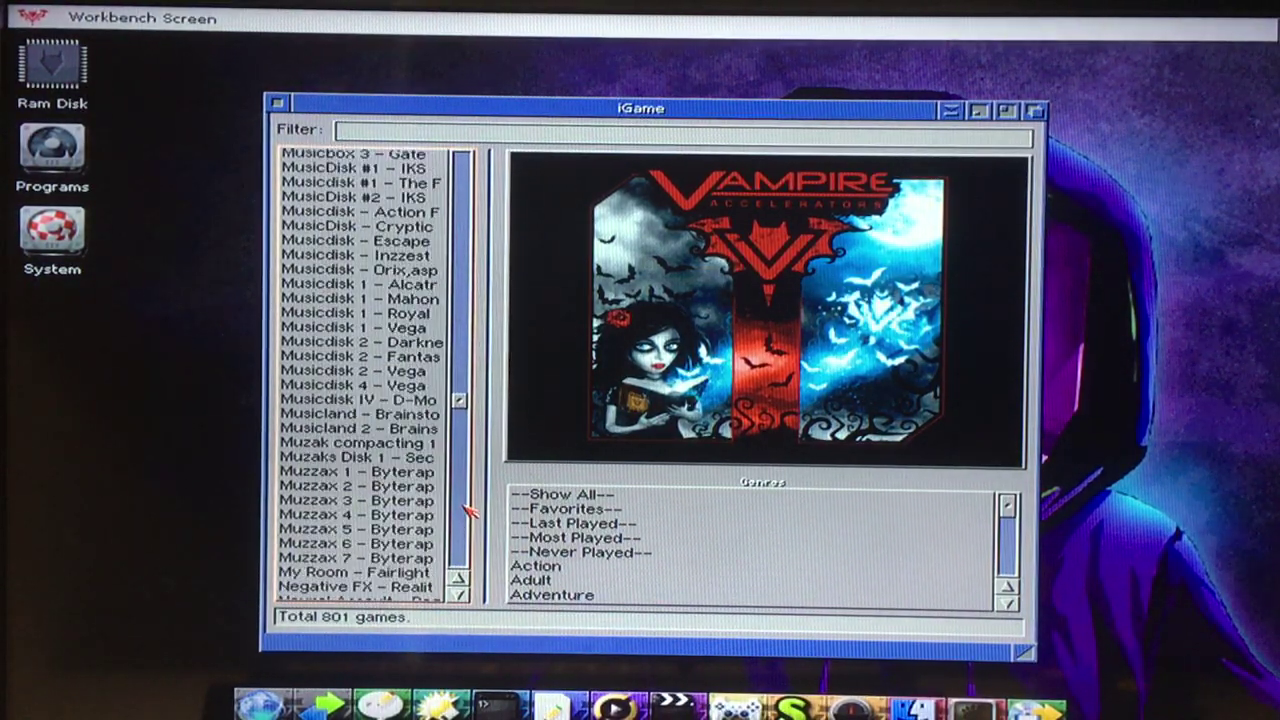
{"action": "left_click", "coordinate": [461, 515]}
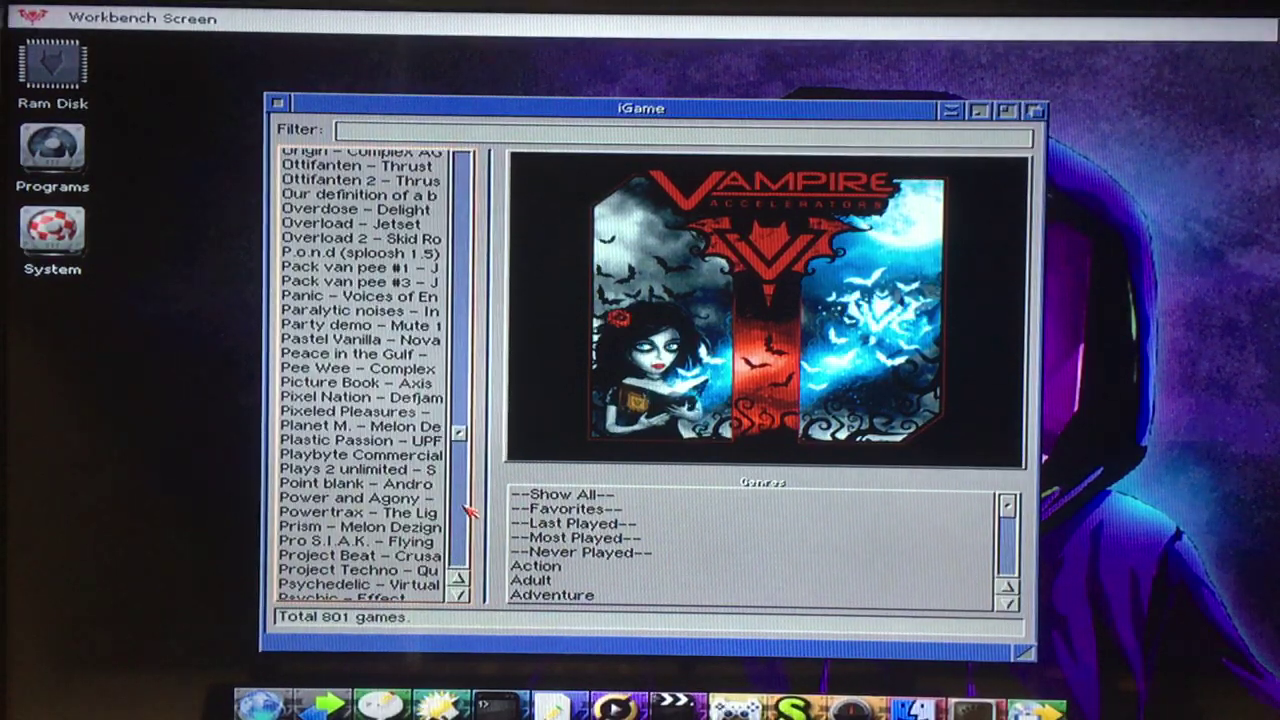
{"action": "left_click", "coordinate": [461, 512]}
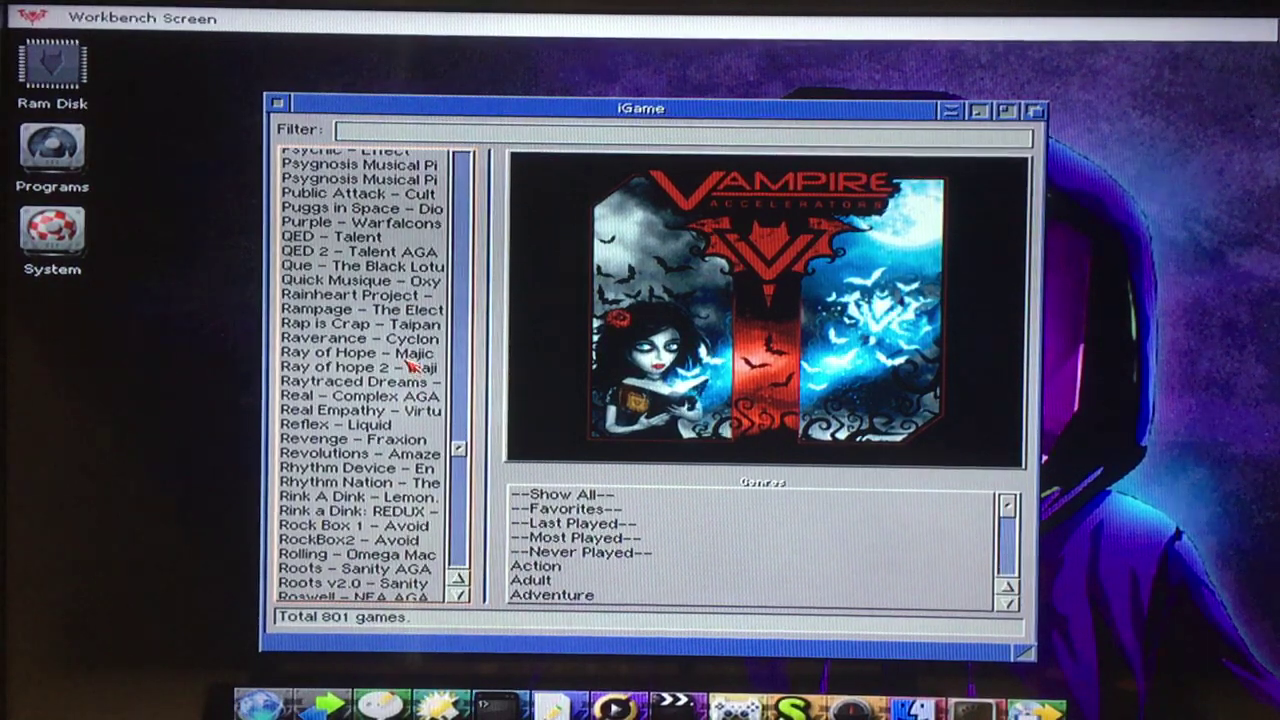
{"action": "left_click", "coordinate": [460, 517]}
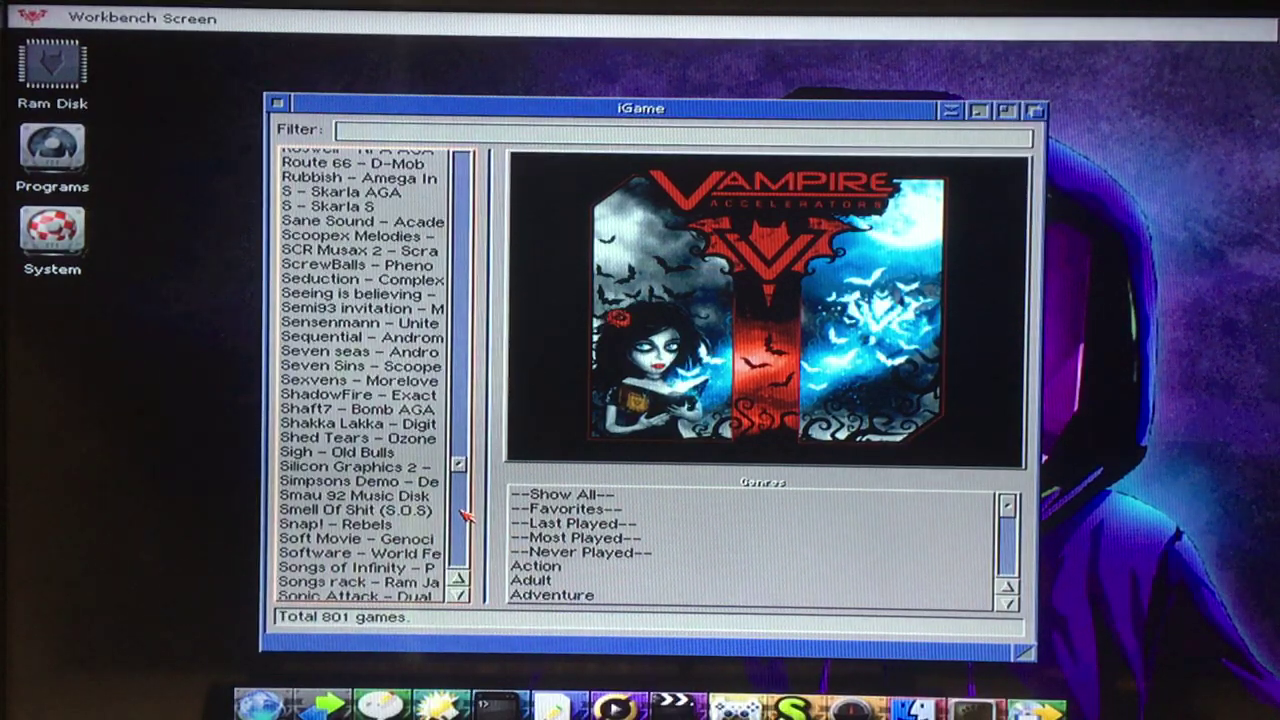
{"action": "double_click", "coordinate": [400, 366]}
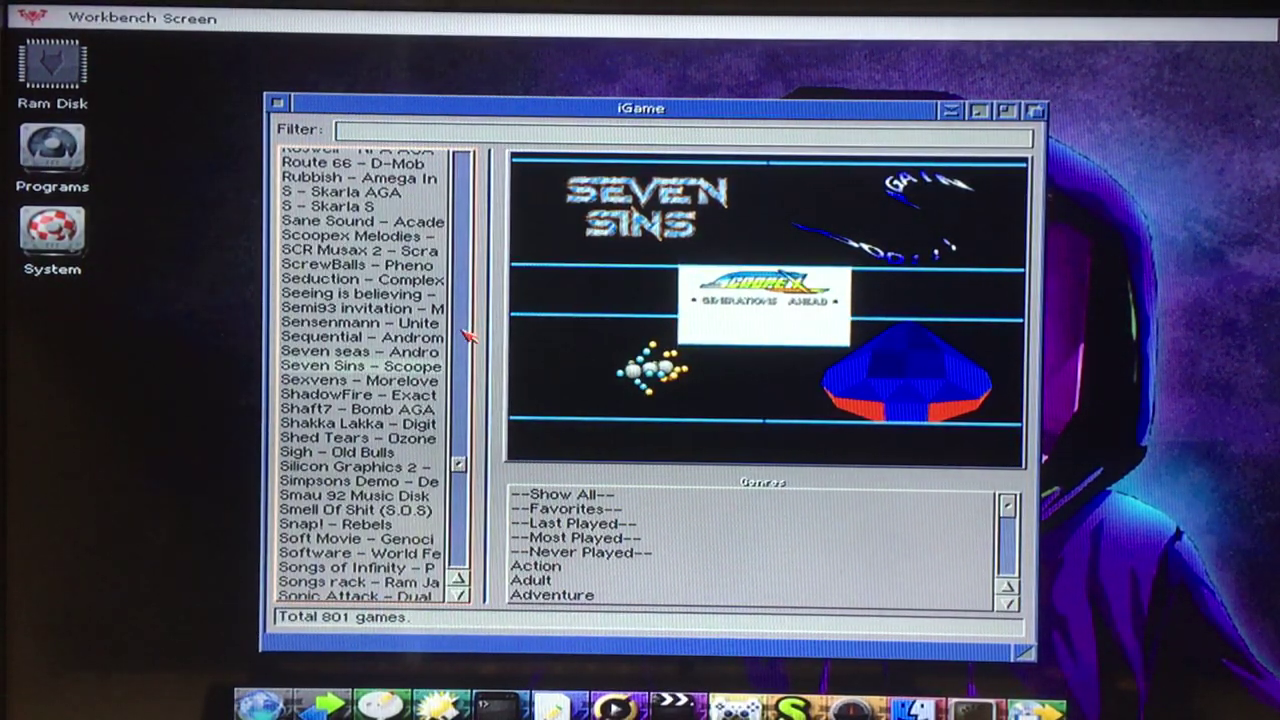
{"action": "double_click", "coordinate": [378, 352]}
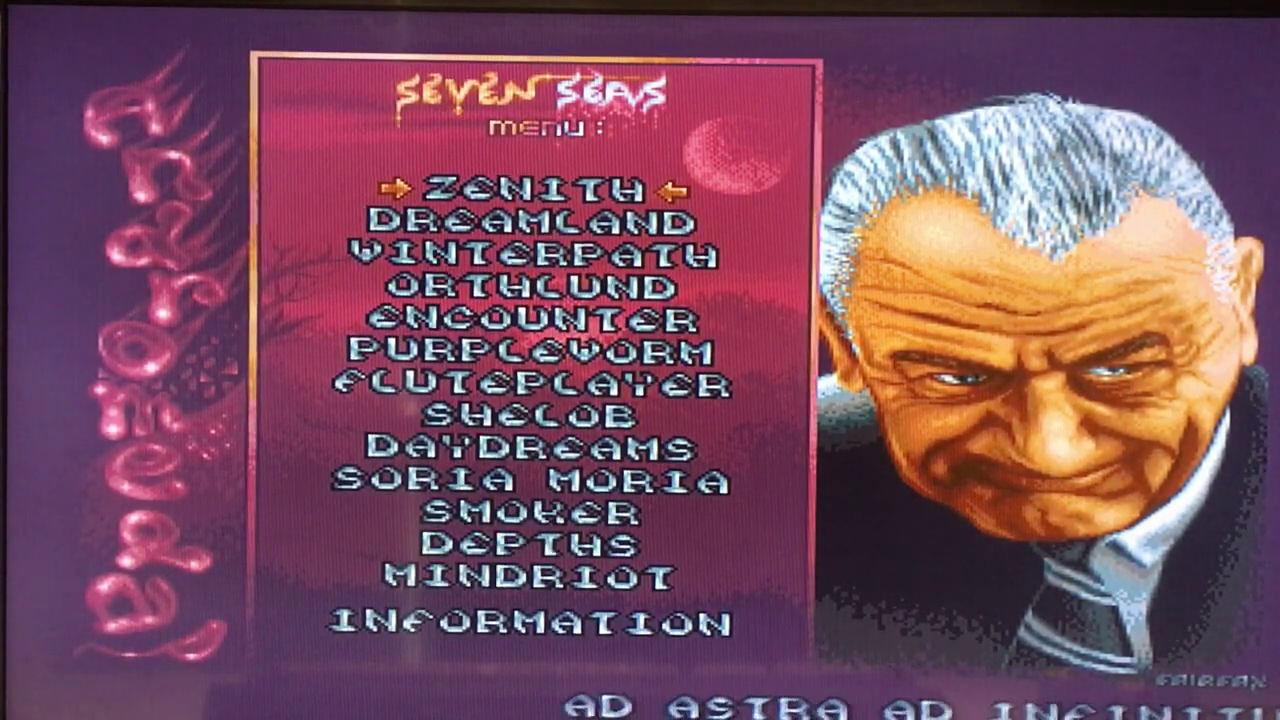
Browse the Seven Seas menu parts with the cursor keys toward Depths.
{"action": "key", "text": "Up"}
{"action": "key", "text": "Up"}
{"action": "key", "text": "Up"}
{"action": "key", "text": "Up"}
{"action": "key", "text": "Up"}
{"action": "key", "text": "Up"}
{"action": "key", "text": "Up"}
{"action": "key", "text": "Up"}
Select DEPTHS in the Seven Seas menu and start that part.
{"action": "key", "text": "Down"}
{"action": "key", "text": "Down"}
{"action": "key", "text": "Down"}
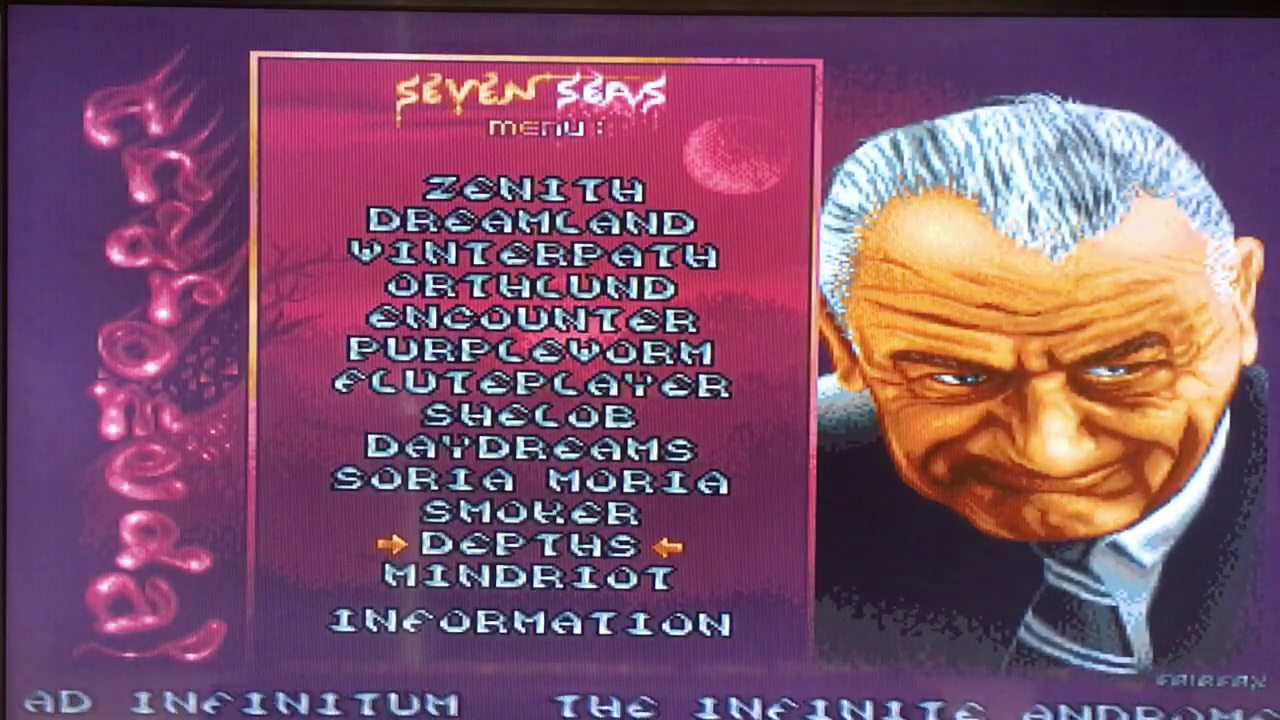
{"action": "key", "text": "Return"}
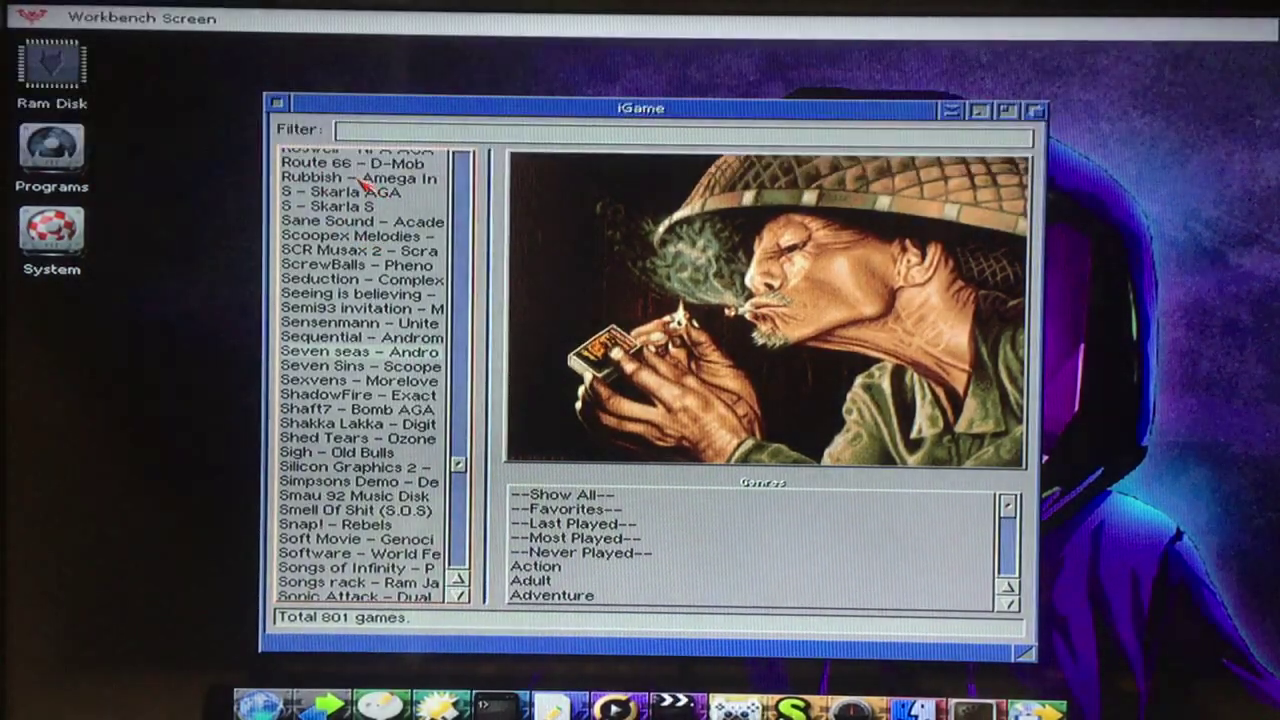
Clear the leftover window and open iGame's Games catalogue of 3480 titles.
{"action": "left_click", "coordinate": [292, 118]}
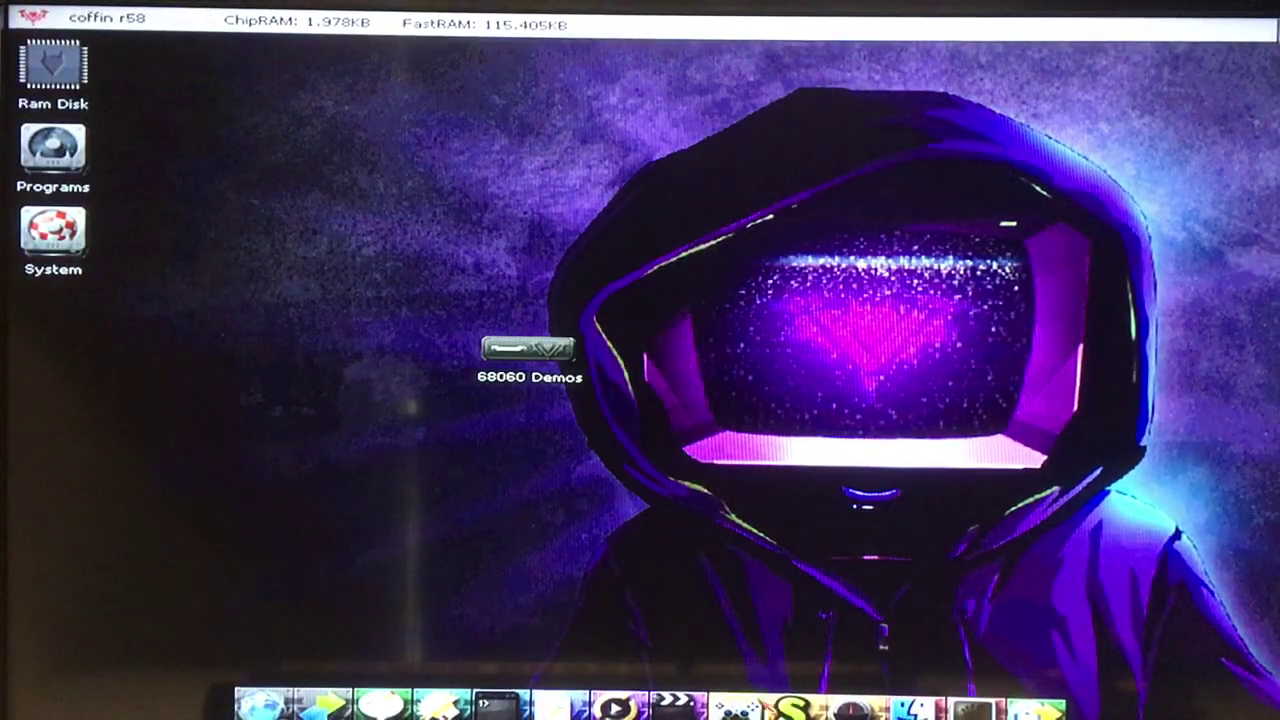
{"action": "left_click", "coordinate": [770, 708]}
{"action": "left_click", "coordinate": [692, 428]}
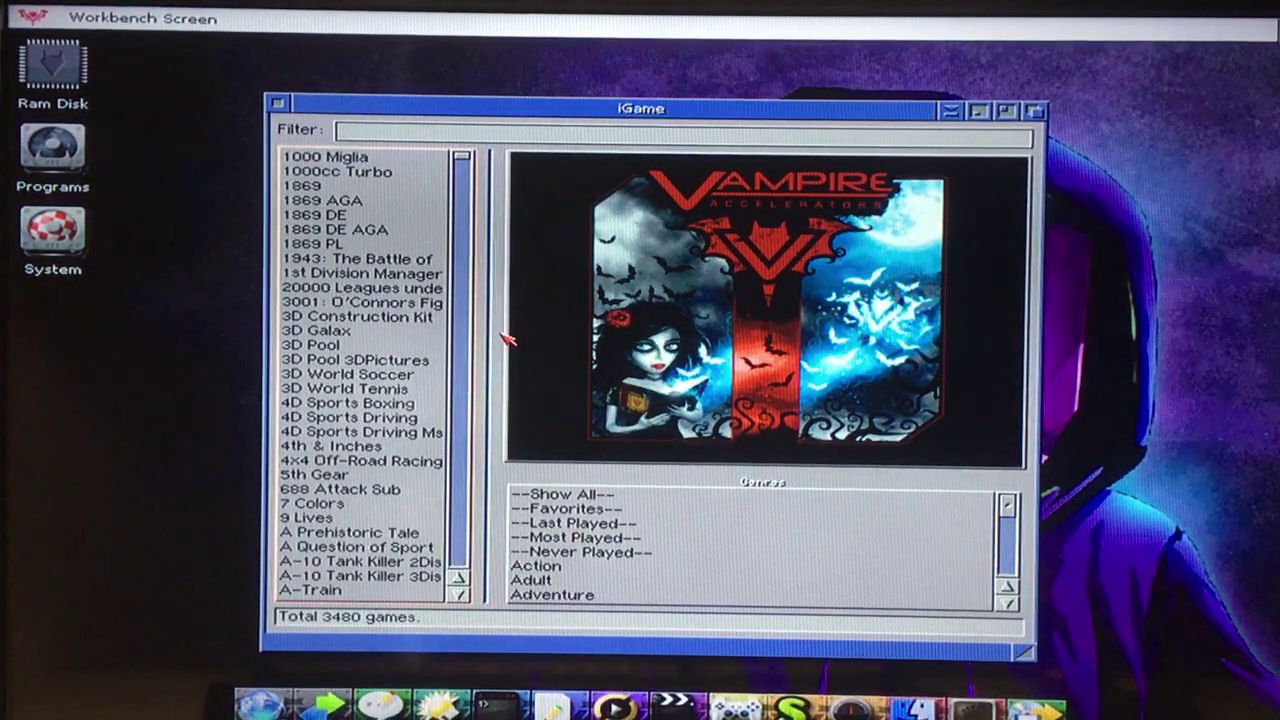
{"action": "scroll", "coordinate": [466, 380], "scroll_direction": "down", "scroll_amount": 5}
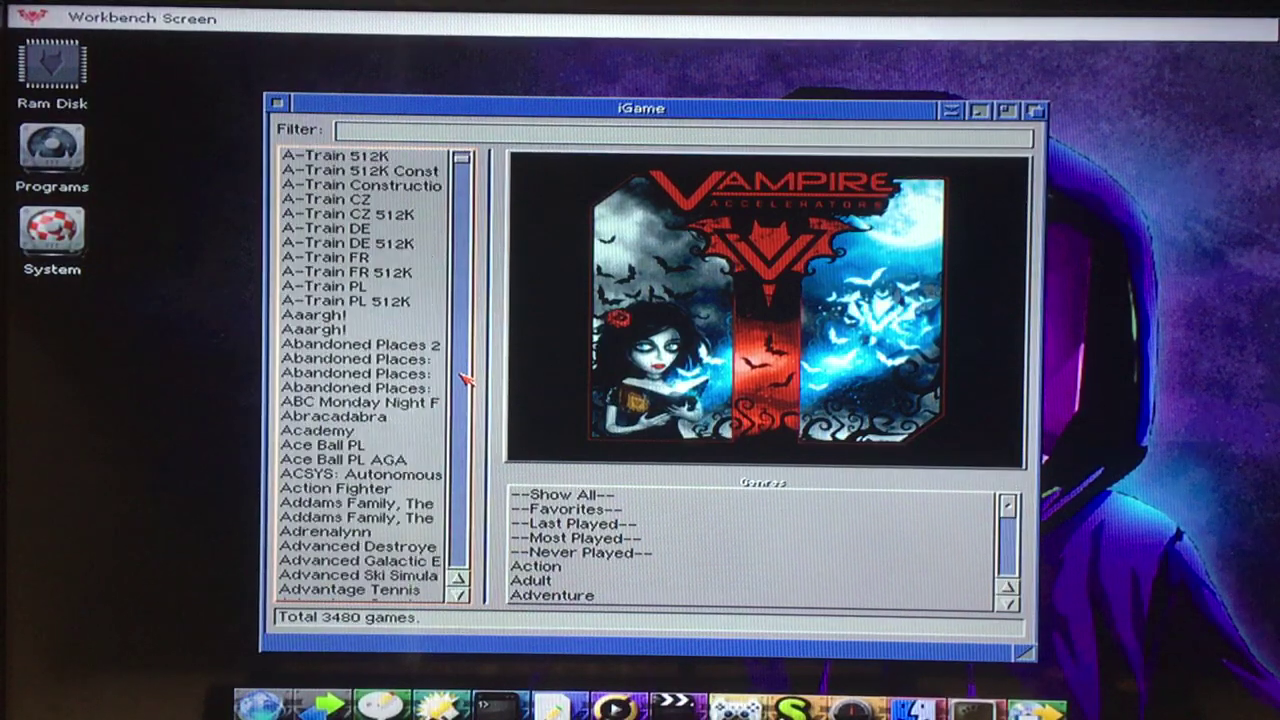
Page down the game list past the A, R and early S titles to the Shadow entries.
{"action": "left_click", "coordinate": [466, 380]}
{"action": "left_click_drag", "start_coordinate": [464, 160], "coordinate": [462, 438]}
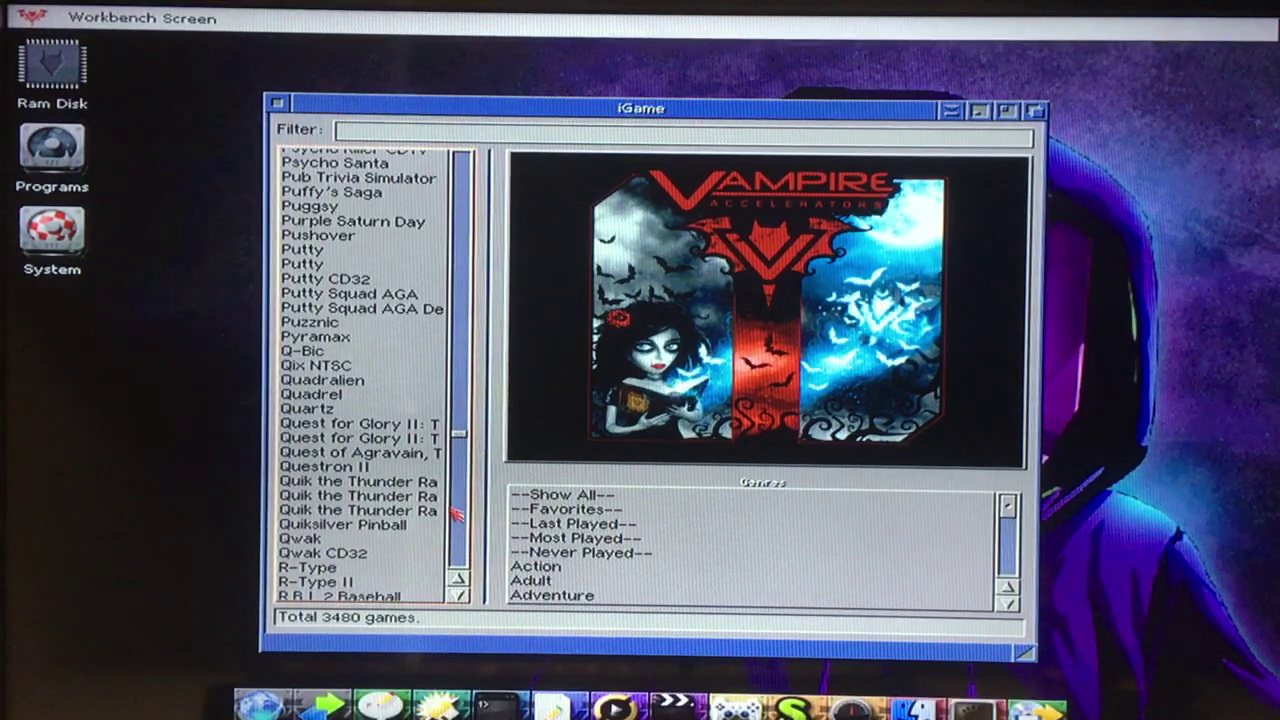
{"action": "left_click", "coordinate": [463, 553]}
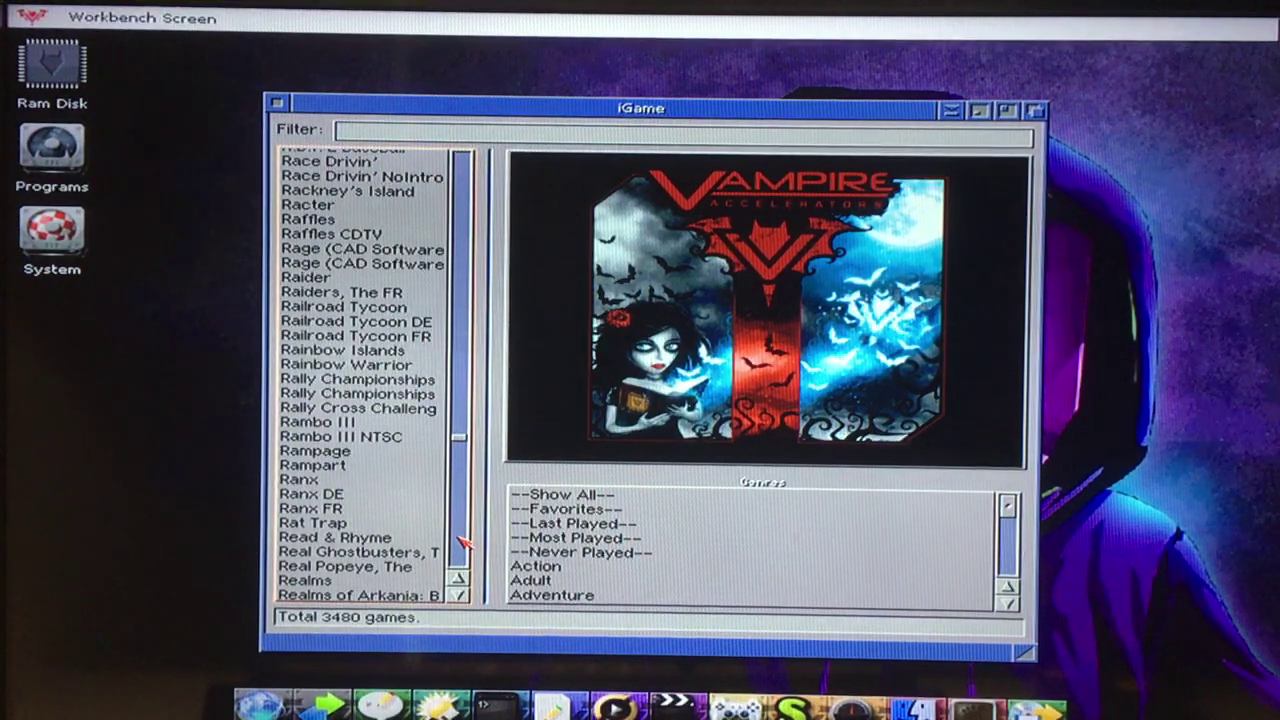
{"action": "left_click", "coordinate": [463, 543]}
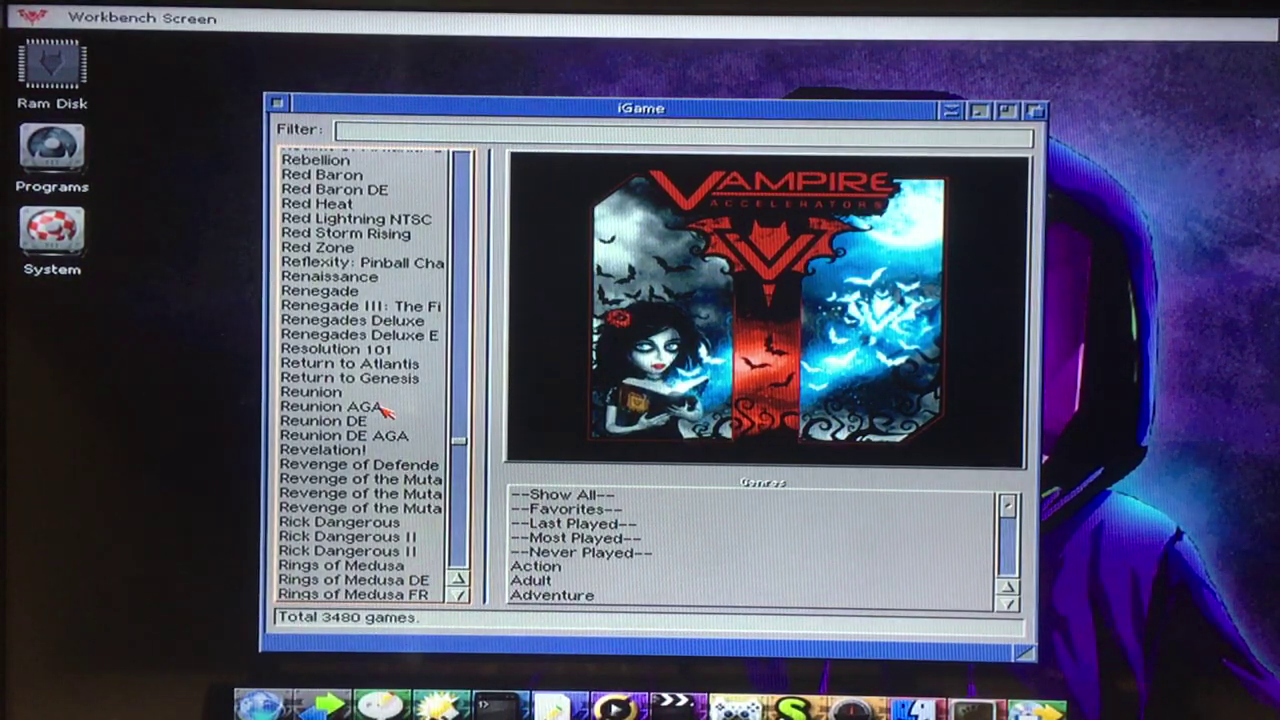
{"action": "left_click", "coordinate": [463, 502]}
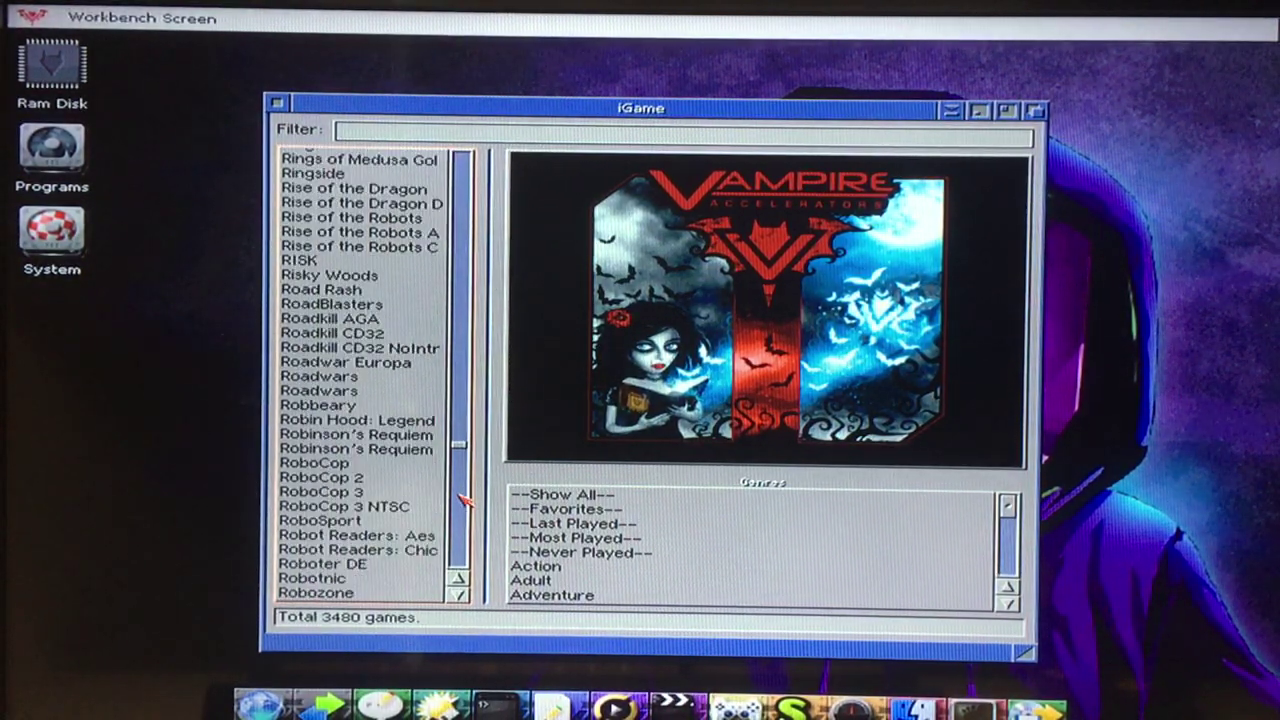
{"action": "left_click", "coordinate": [463, 499]}
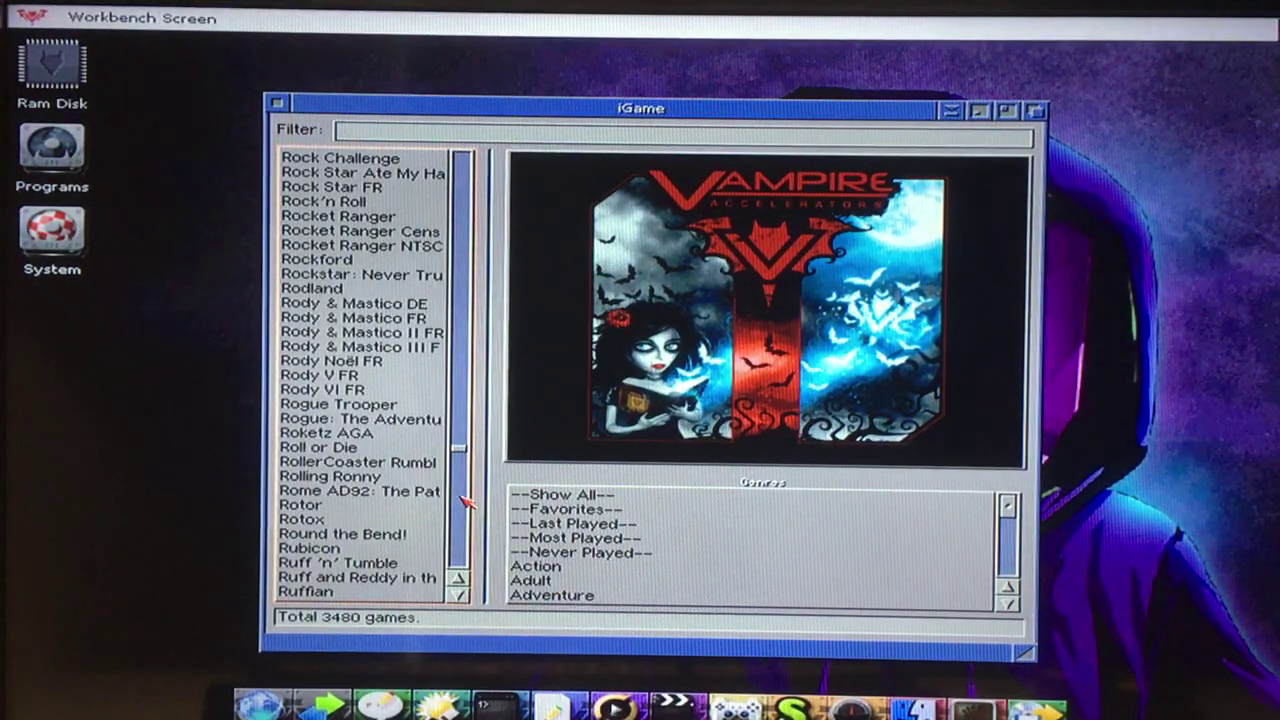
{"action": "left_click", "coordinate": [463, 502]}
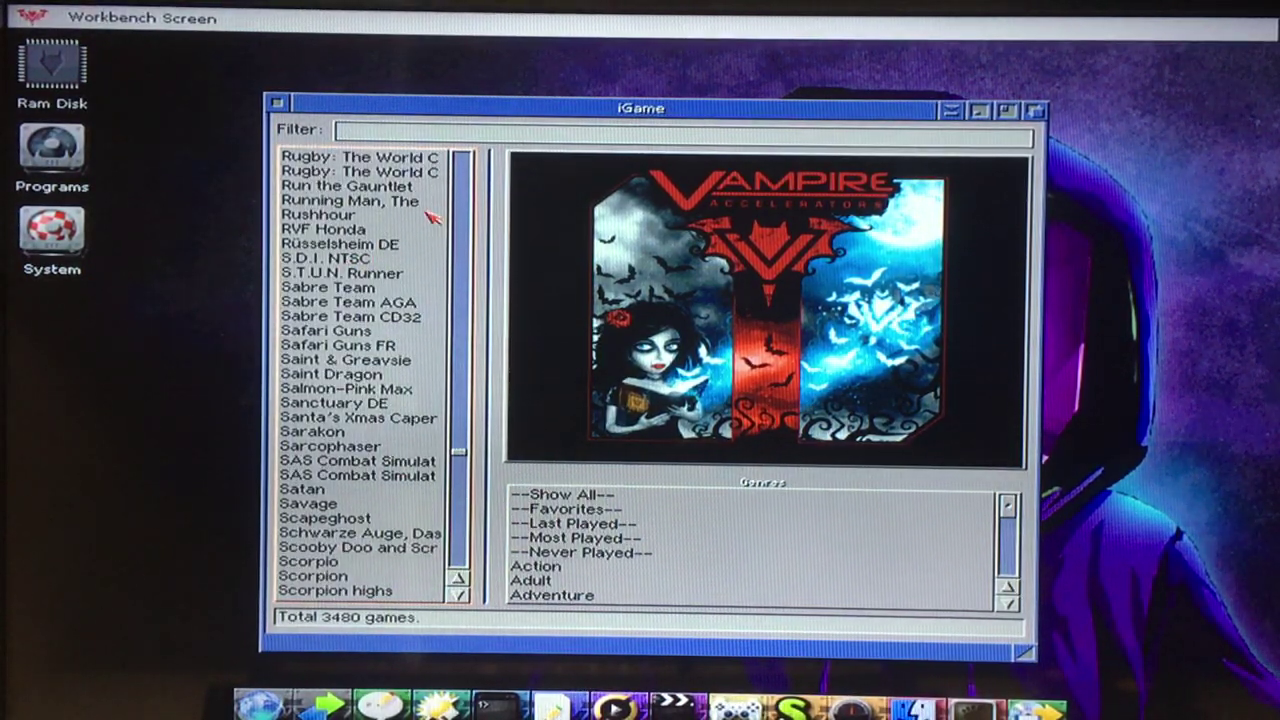
{"action": "left_click", "coordinate": [460, 548]}
{"action": "left_click", "coordinate": [462, 545]}
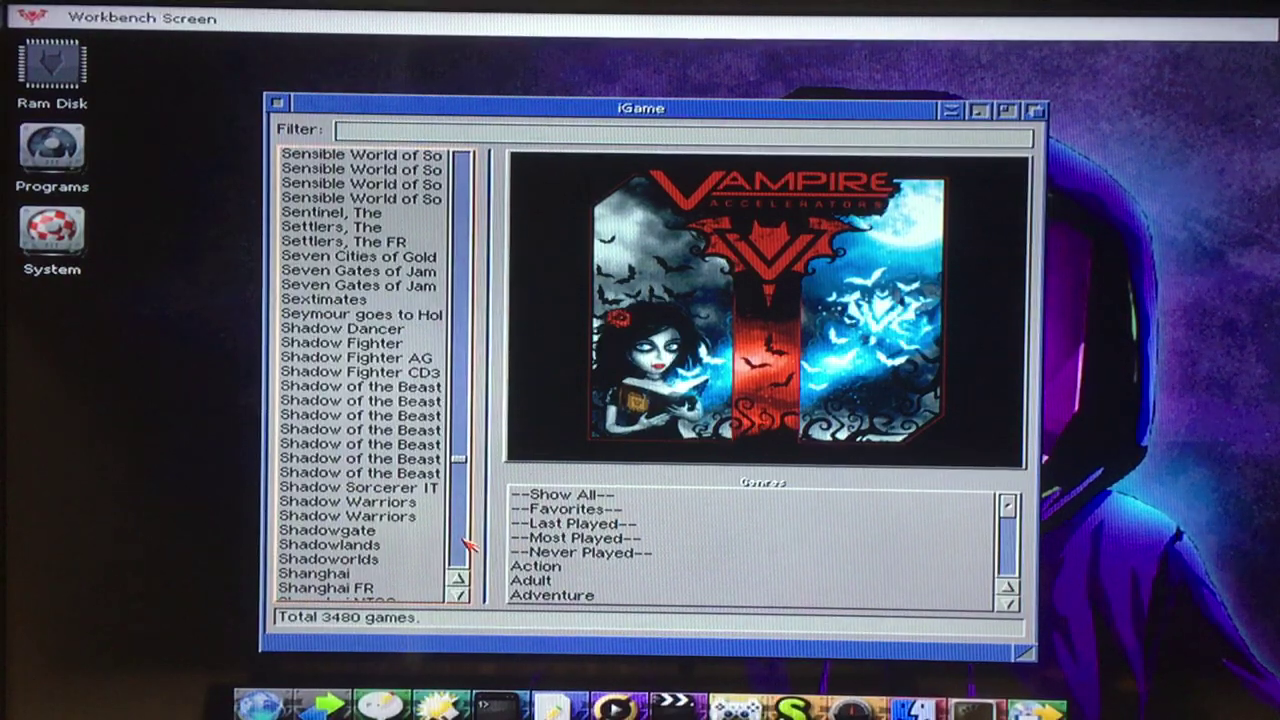
Launch Shadow Warriors, then page past Sim City and launch SimLife AGA.
{"action": "double_click", "coordinate": [348, 516]}
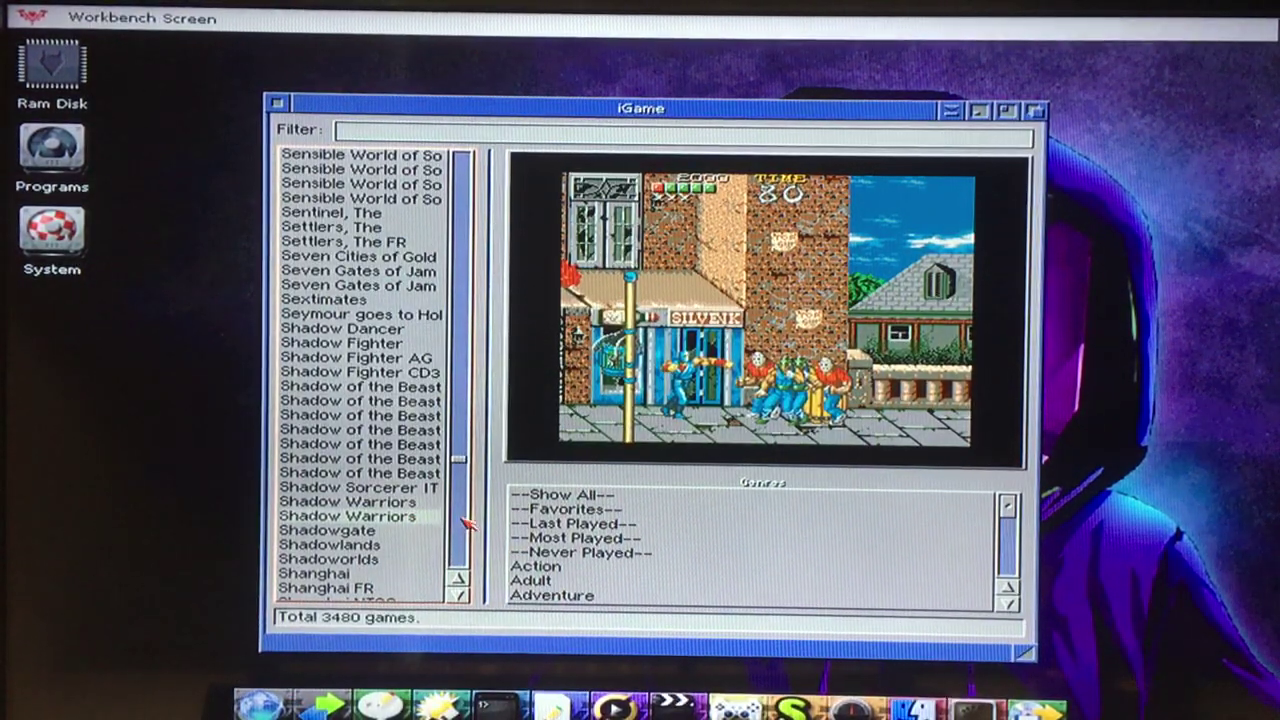
{"action": "left_click", "coordinate": [460, 524]}
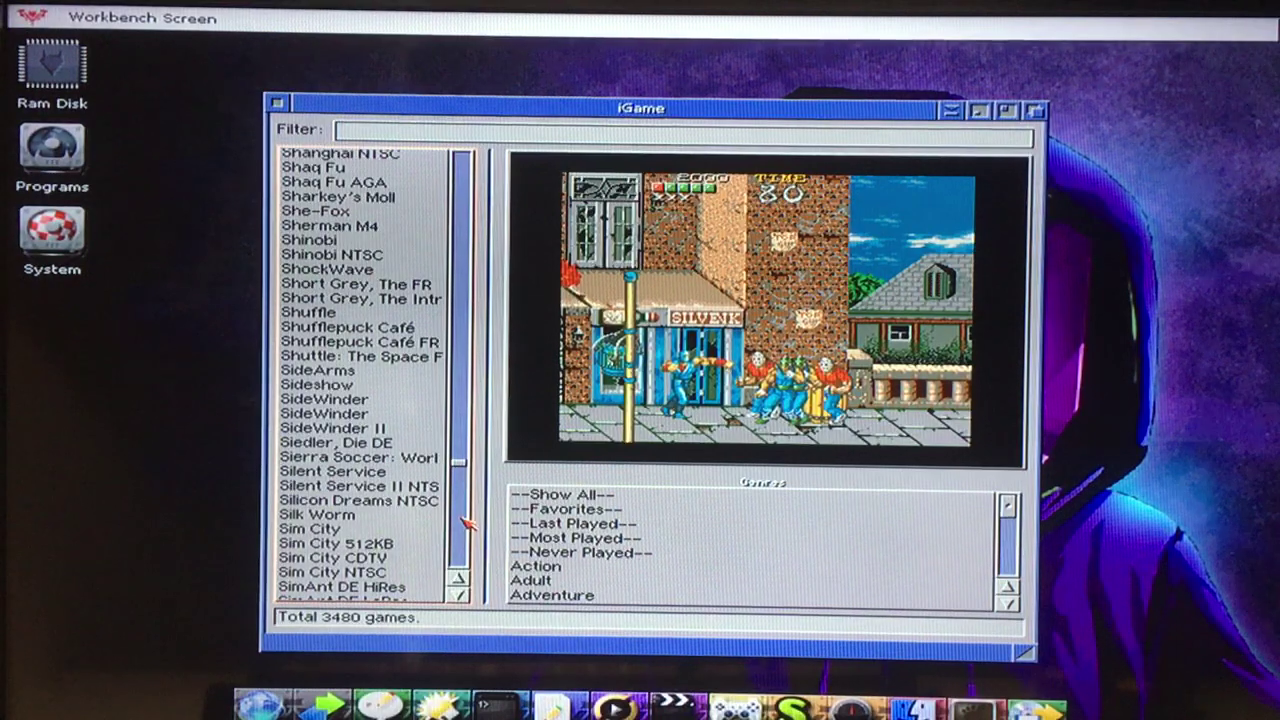
{"action": "left_click", "coordinate": [460, 524]}
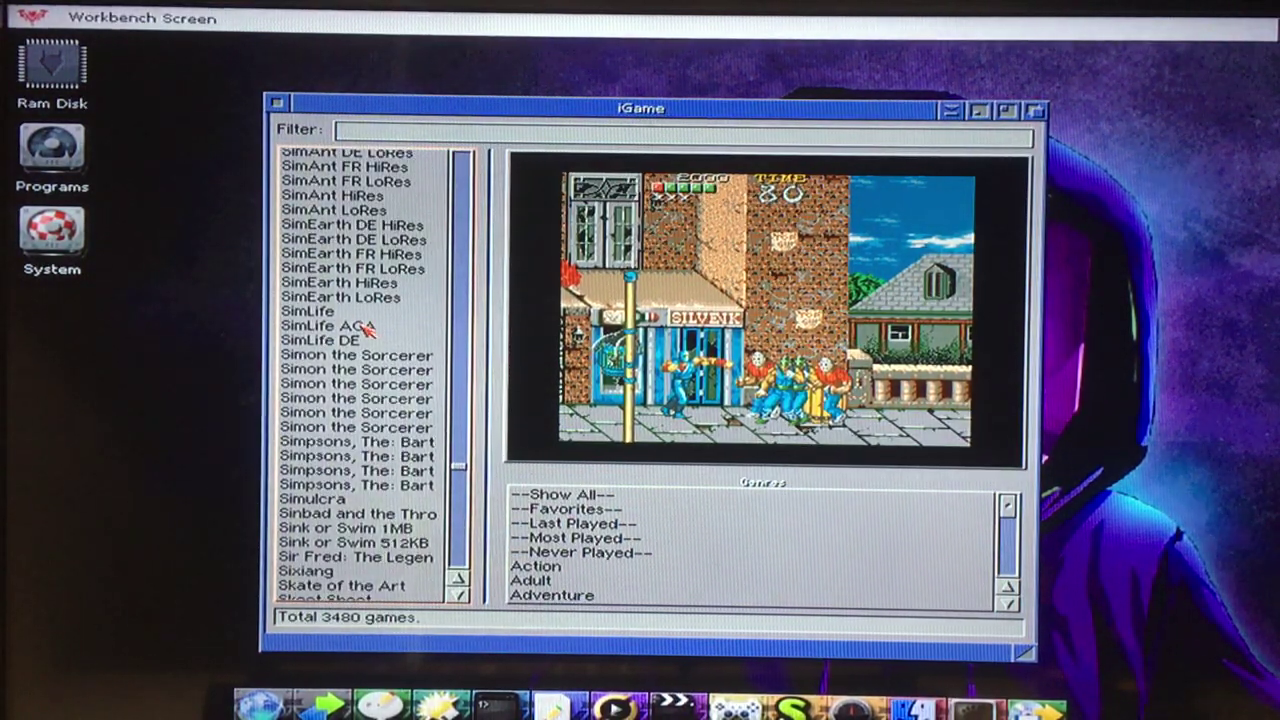
{"action": "double_click", "coordinate": [330, 326]}
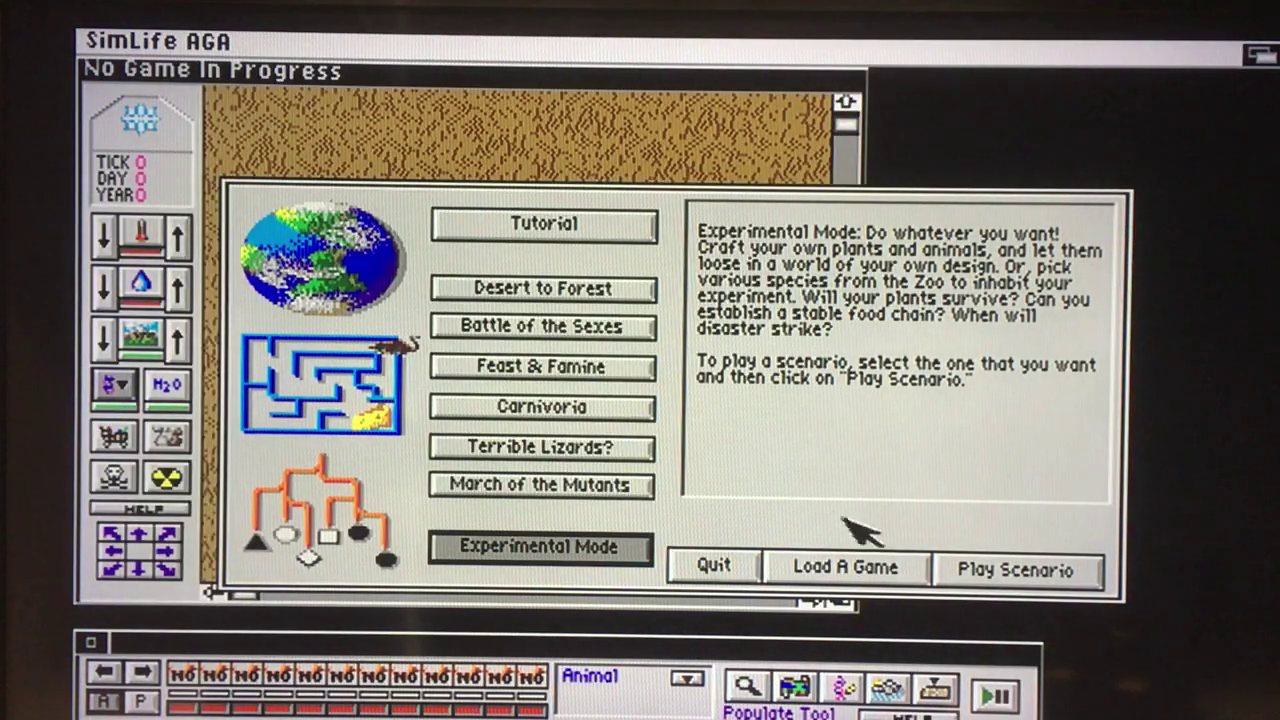
Start SimLife's Experimental Mode scenario and accept the world design to build the world.
{"action": "left_click", "coordinate": [1015, 570]}
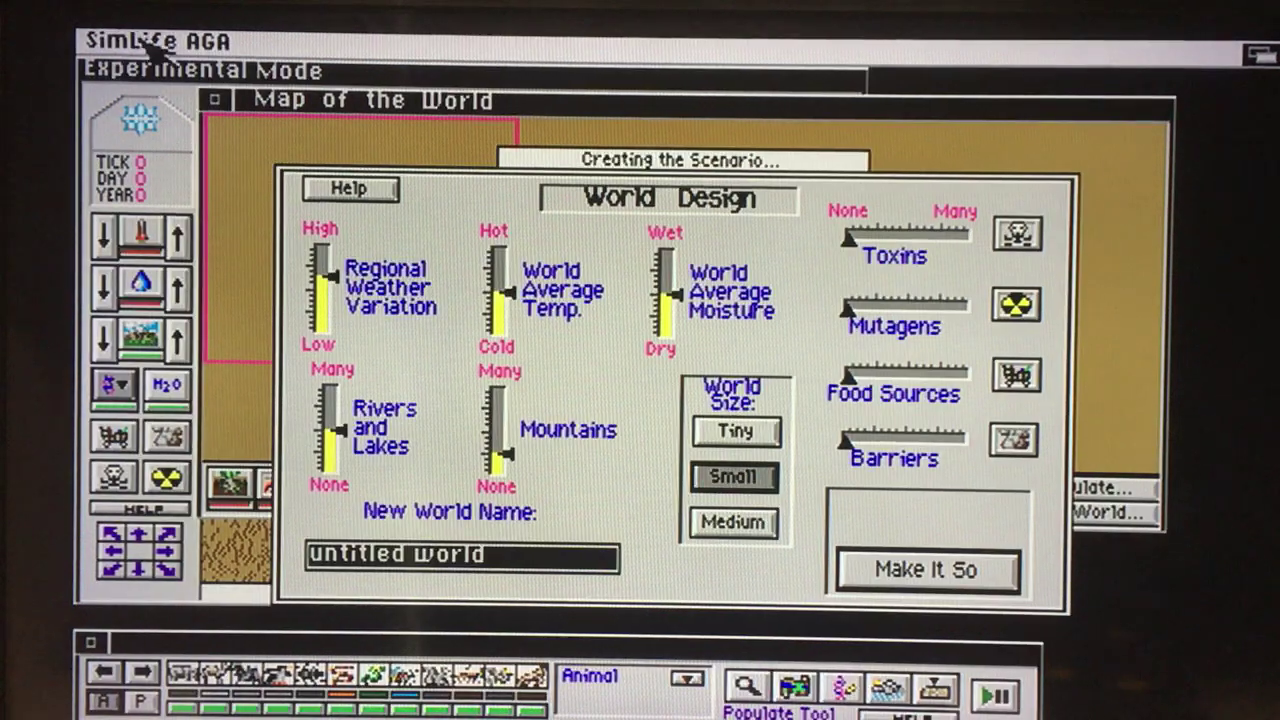
{"action": "left_click", "coordinate": [958, 572]}
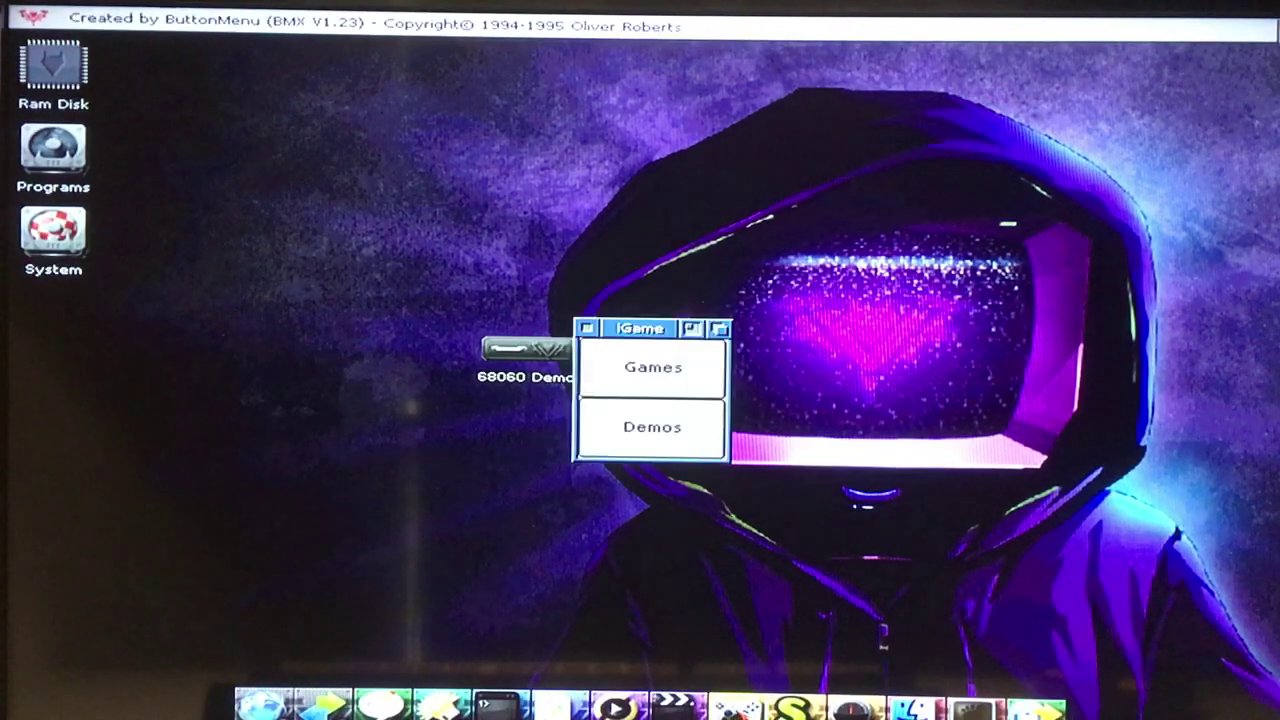
From the Games list, scroll back to the F titles and launch Frontier: Elite II.
{"action": "left_click", "coordinate": [715, 433]}
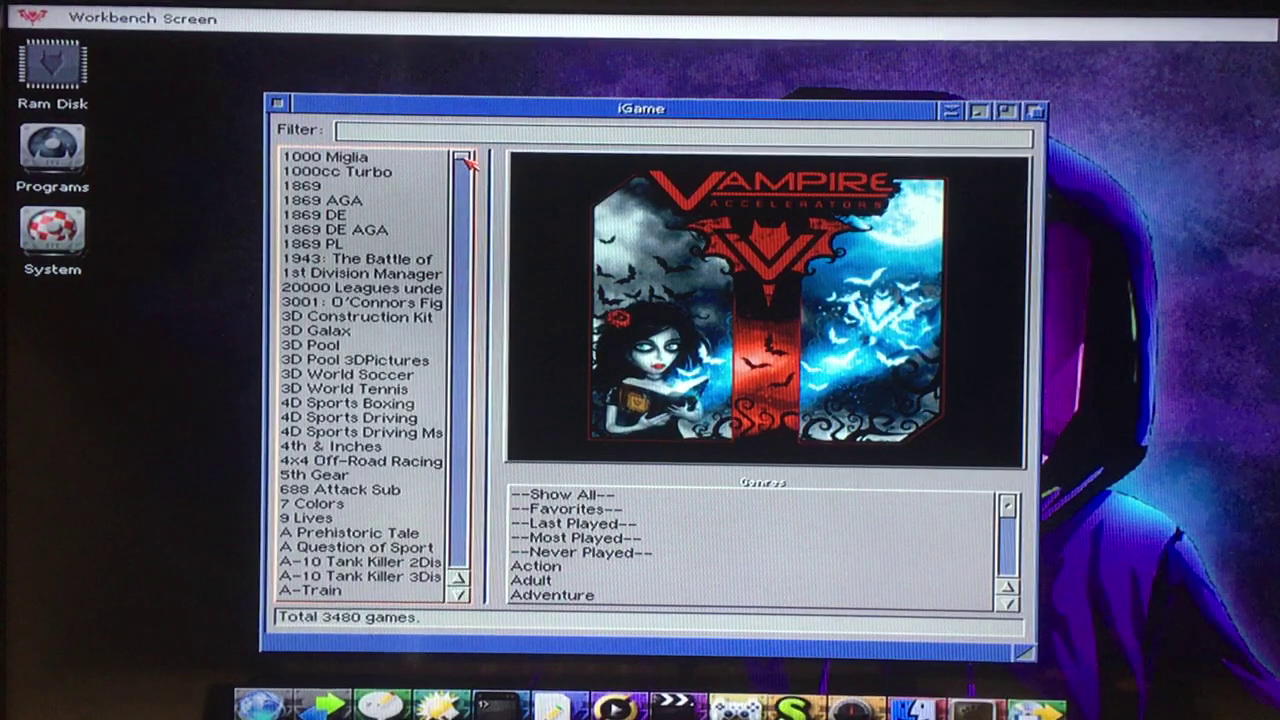
{"action": "mouse_move", "coordinate": [465, 163]}
{"action": "left_mouse_down"}
{"action": "mouse_move", "coordinate": [462, 301]}
{"action": "mouse_move", "coordinate": [495, 300]}
{"action": "left_mouse_up"}
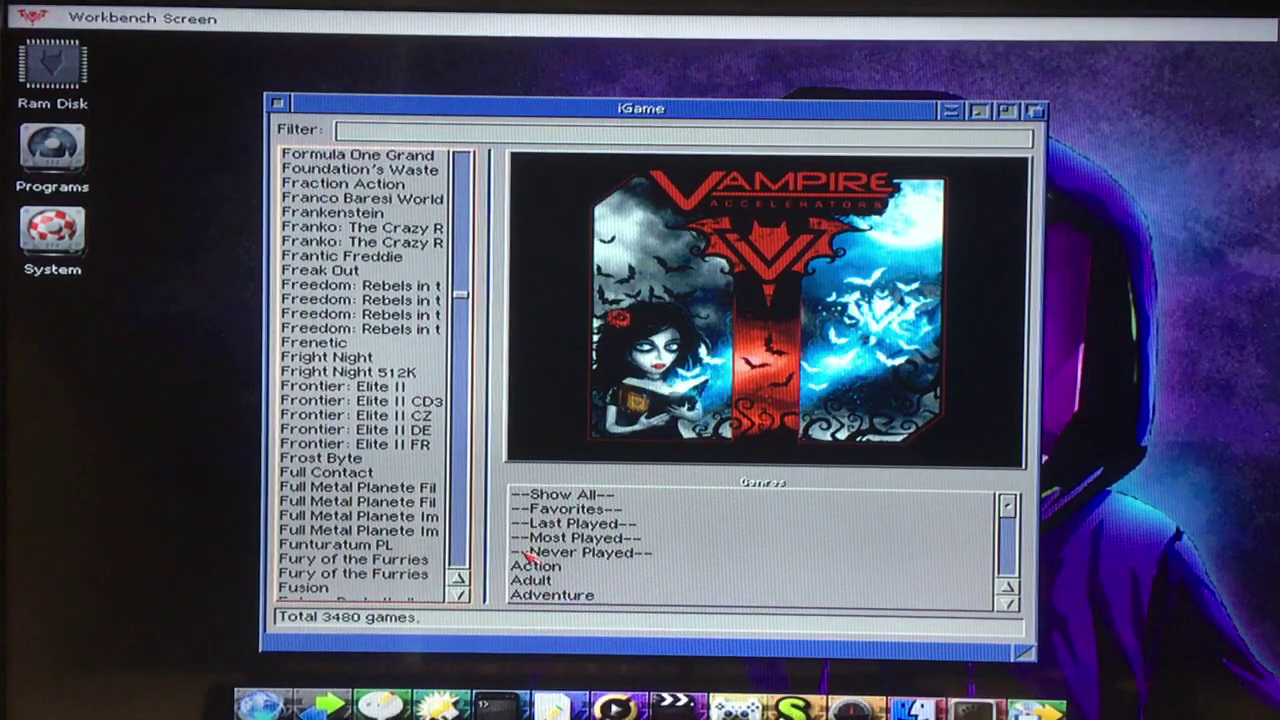
{"action": "left_click", "coordinate": [460, 585]}
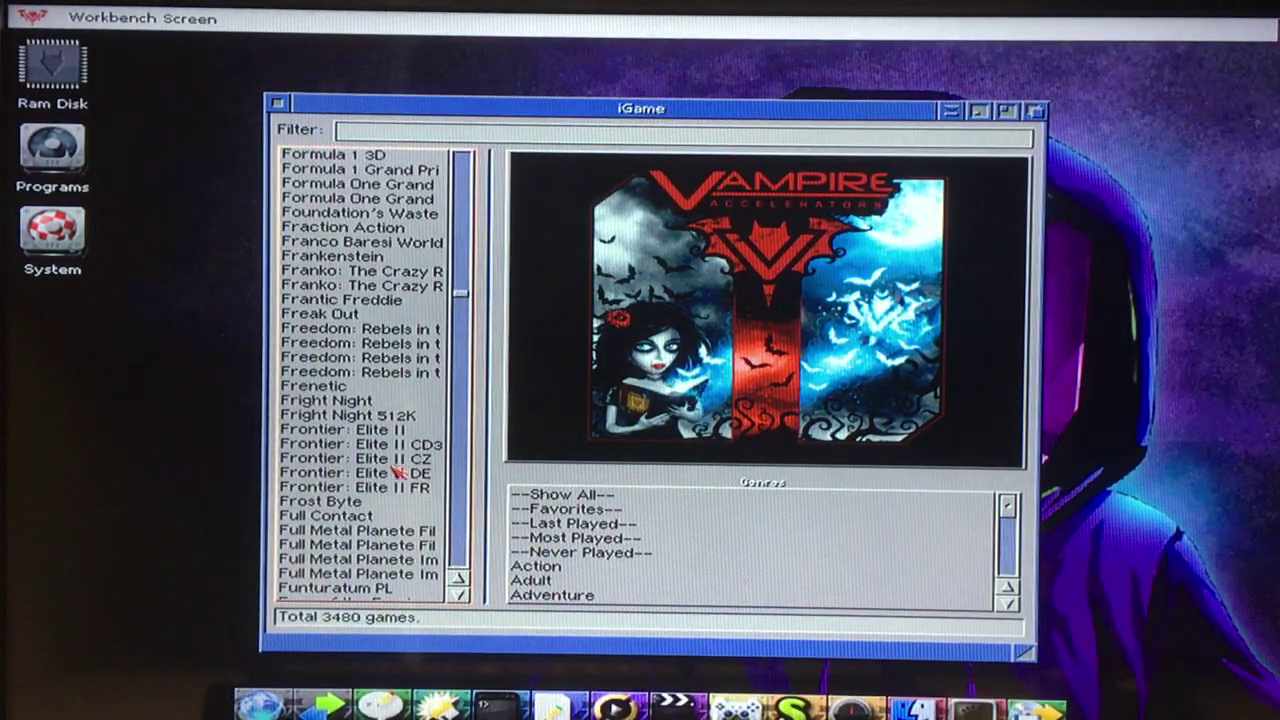
{"action": "double_click", "coordinate": [400, 432]}
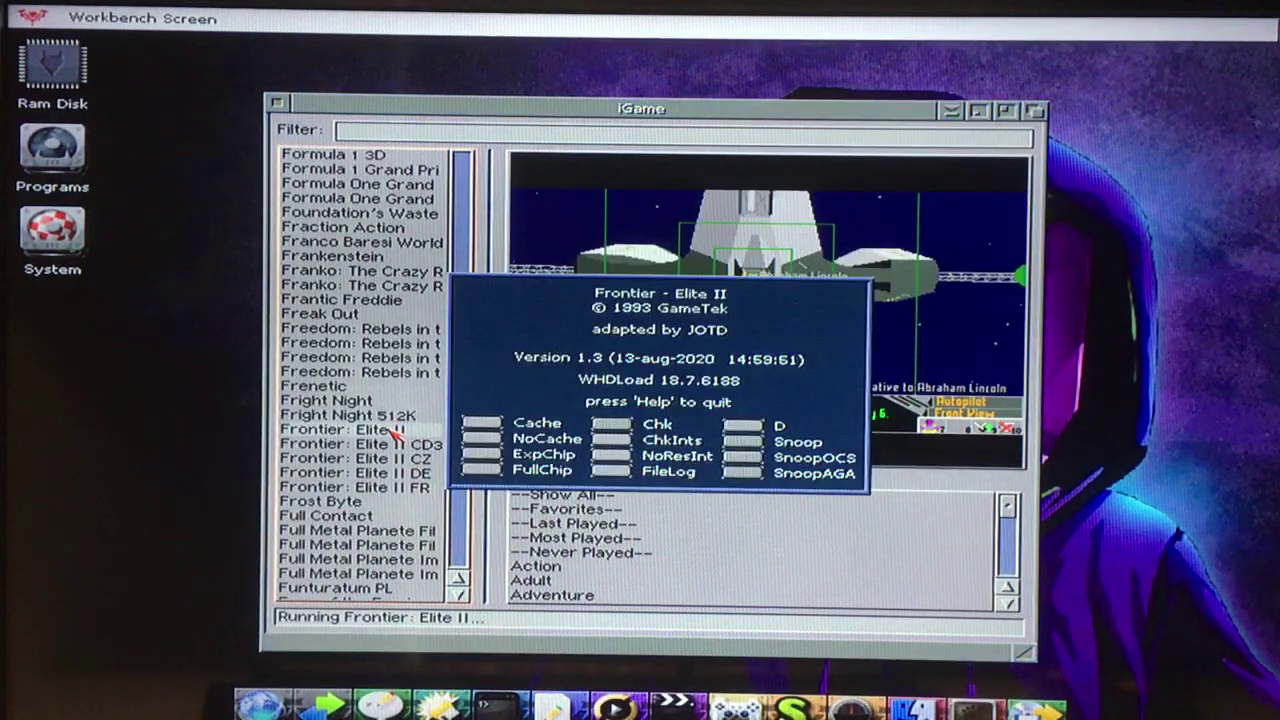